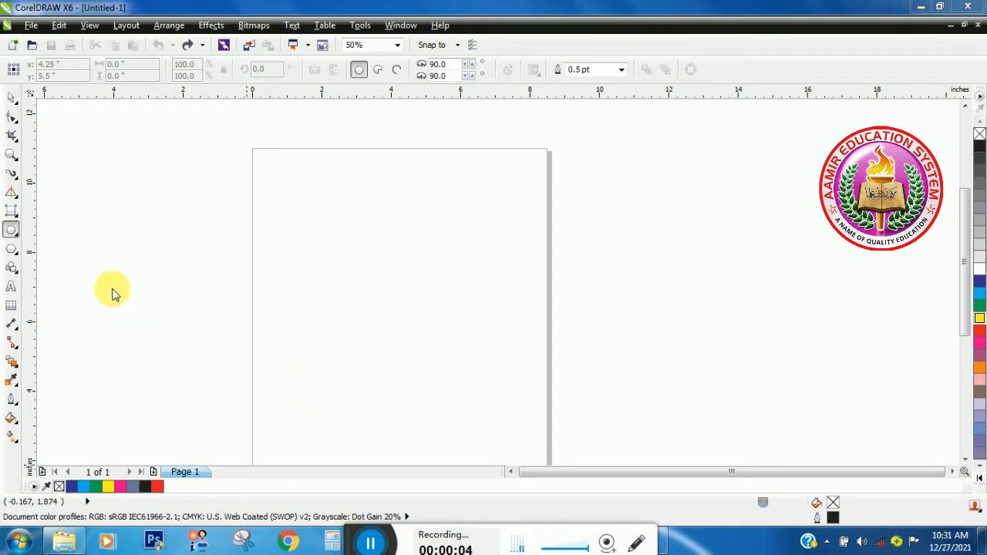
Draw an ellipse about 2.9 by 1.0 inches in the upper part of the page
{"action": "left_click", "coordinate": [13, 232]}
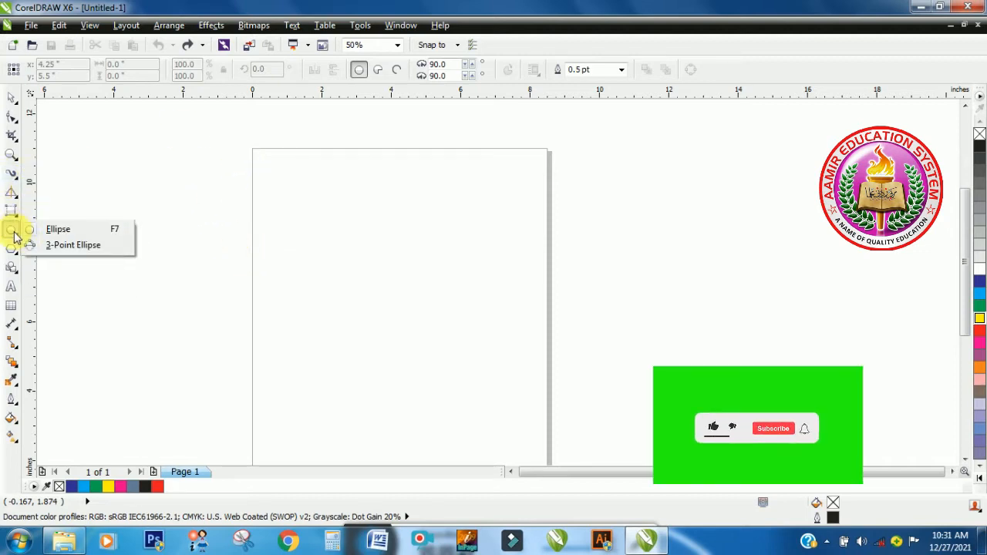
{"action": "left_click", "coordinate": [68, 235]}
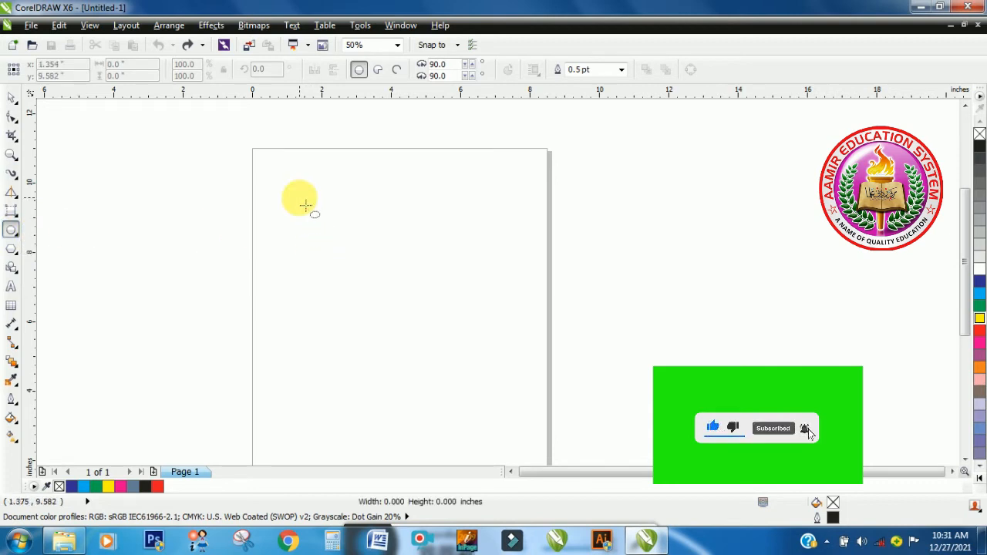
{"action": "left_click_drag", "start_coordinate": [306, 204], "coordinate": [399, 231]}
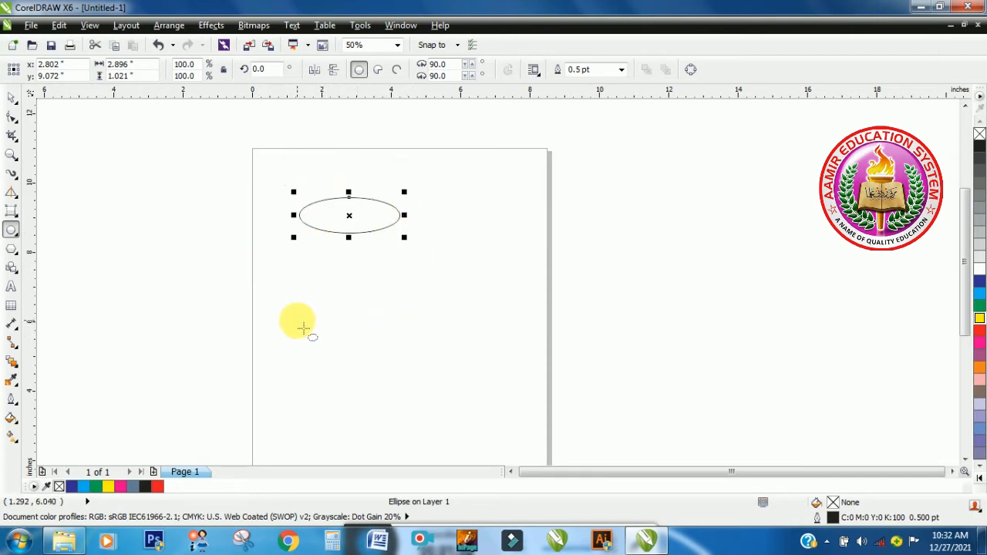
{"action": "left_click", "coordinate": [328, 268]}
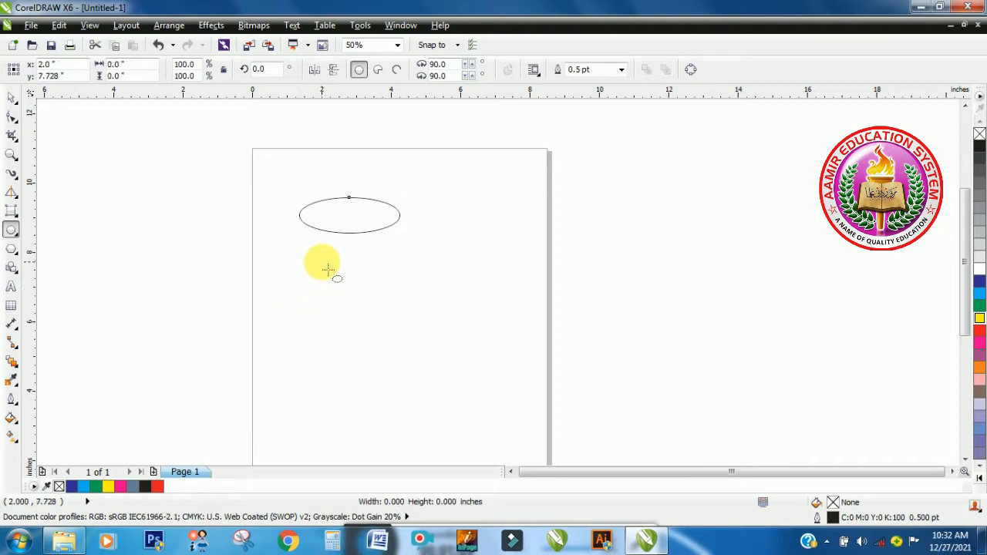
Draw a near-circle about 3.3 by 3.2 inches from its centre below the ellipse, and a circle about 3.2 inches across lower down
{"action": "mouse_move", "coordinate": [328, 268]}
{"action": "left_mouse_down"}
{"action": "mouse_move", "coordinate": [340, 295]}
{"action": "mouse_move", "coordinate": [355, 287]}
{"action": "mouse_move", "coordinate": [375, 307]}
{"action": "mouse_move", "coordinate": [369, 319]}
{"action": "mouse_move", "coordinate": [396, 334]}
{"action": "mouse_move", "coordinate": [390, 317]}
{"action": "mouse_move", "coordinate": [372, 327]}
{"action": "mouse_move", "coordinate": [384, 322]}
{"action": "left_mouse_up"}
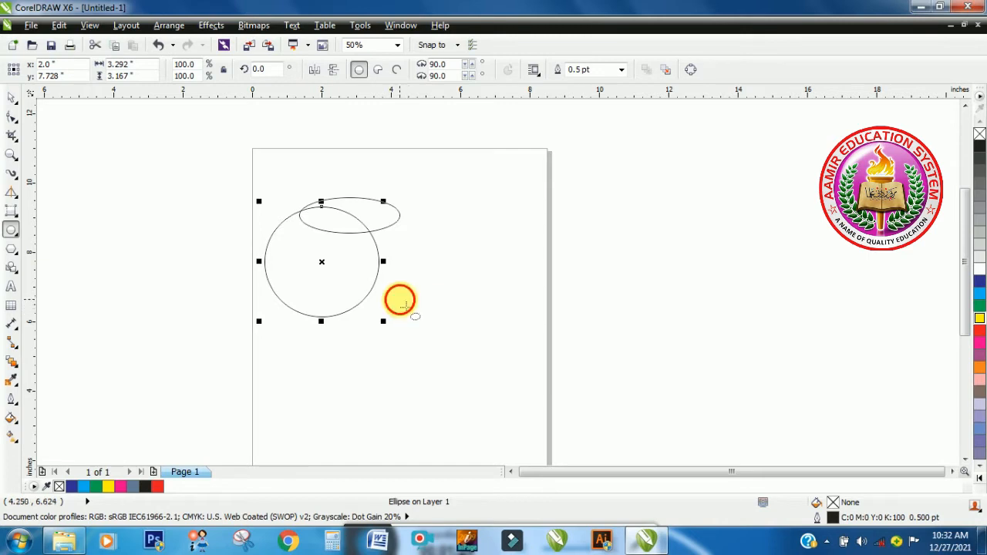
{"action": "left_click_drag", "start_coordinate": [399, 299], "coordinate": [491, 421]}
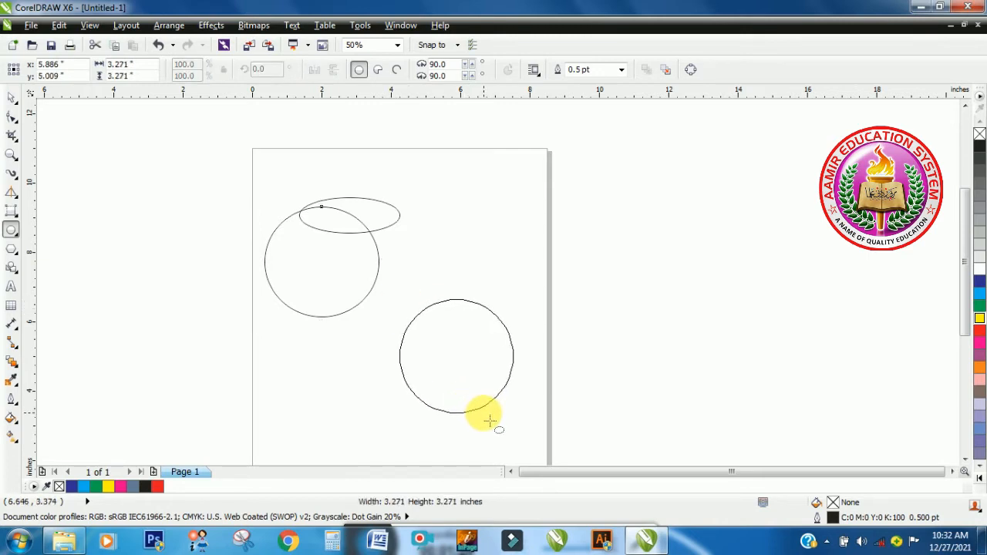
{"action": "left_click_drag", "start_coordinate": [490, 421], "coordinate": [517, 409]}
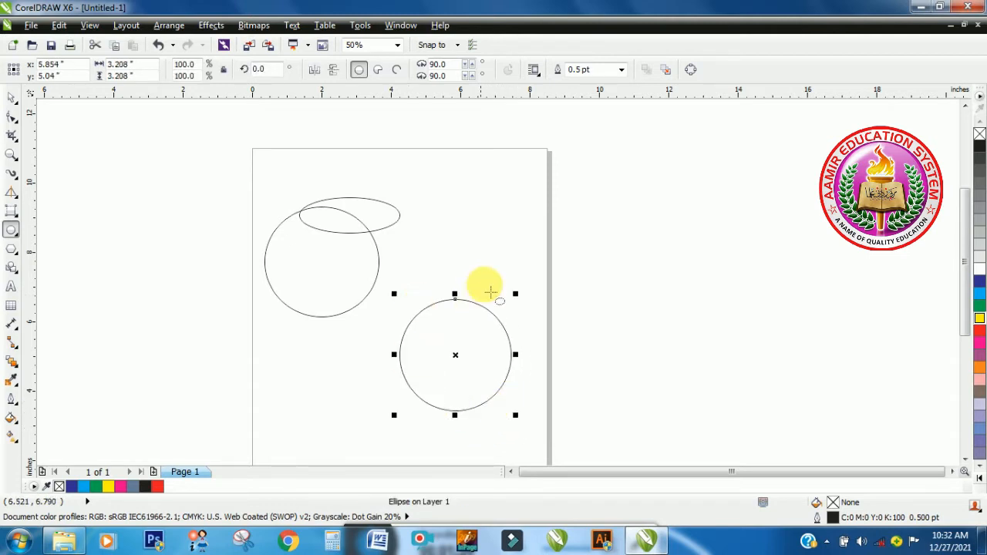
Undo all the drawn ellipses and circles to empty the page
{"action": "left_click", "coordinate": [332, 249]}
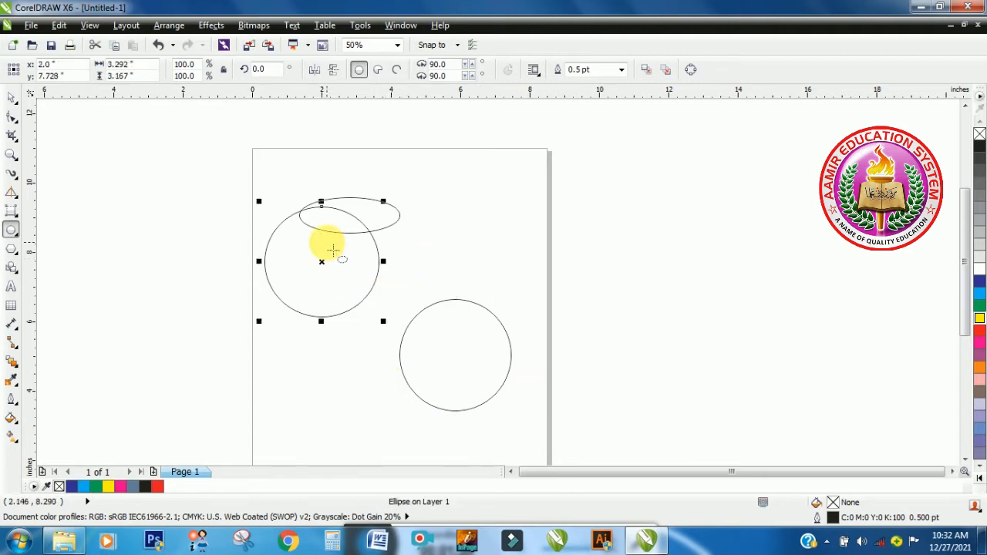
{"action": "key", "text": "ctrl+z"}
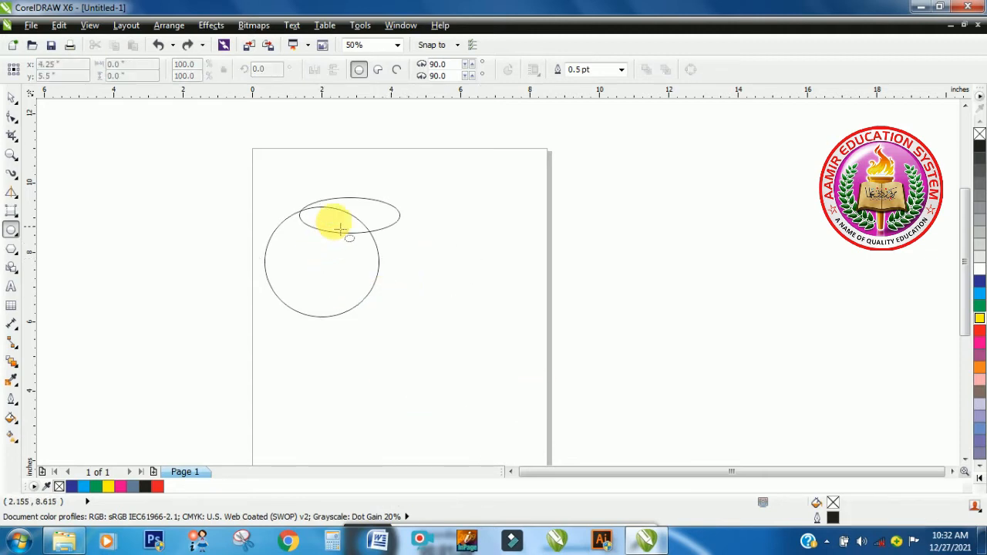
{"action": "key", "text": "ctrl+z"}
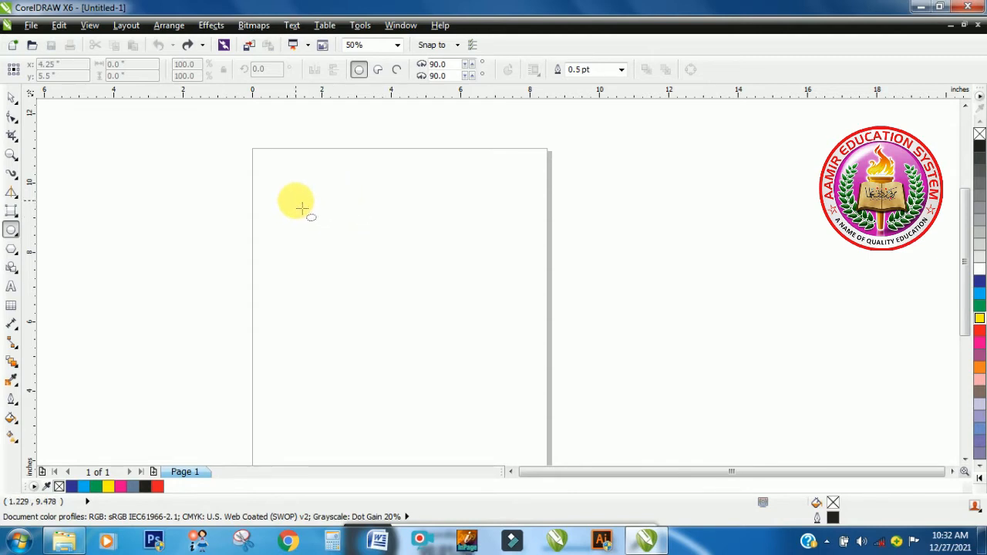
Draw a circle about 3.6 inches across in the upper part of the page and set its width and height to 3 inches
{"action": "left_click_drag", "start_coordinate": [301, 207], "coordinate": [404, 332]}
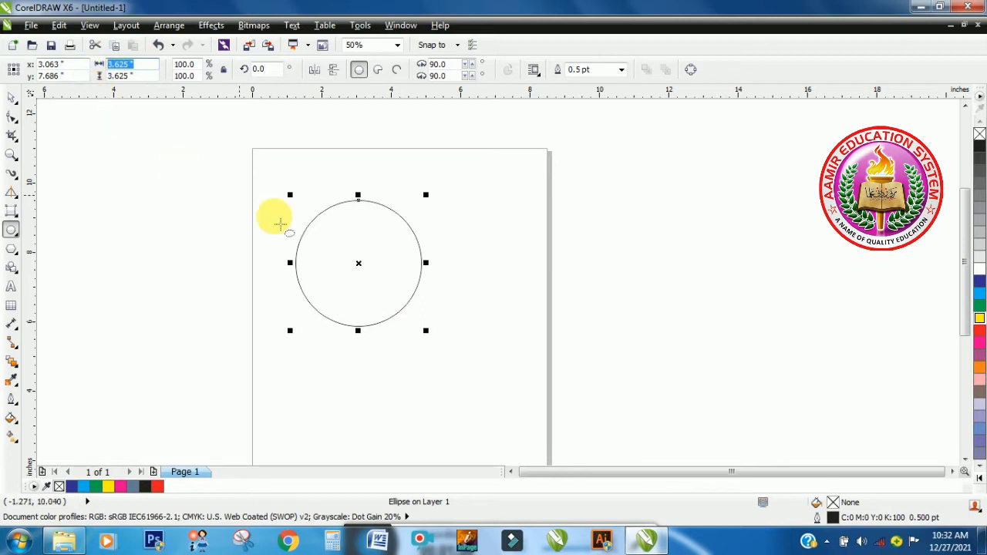
{"action": "type", "text": "3"}
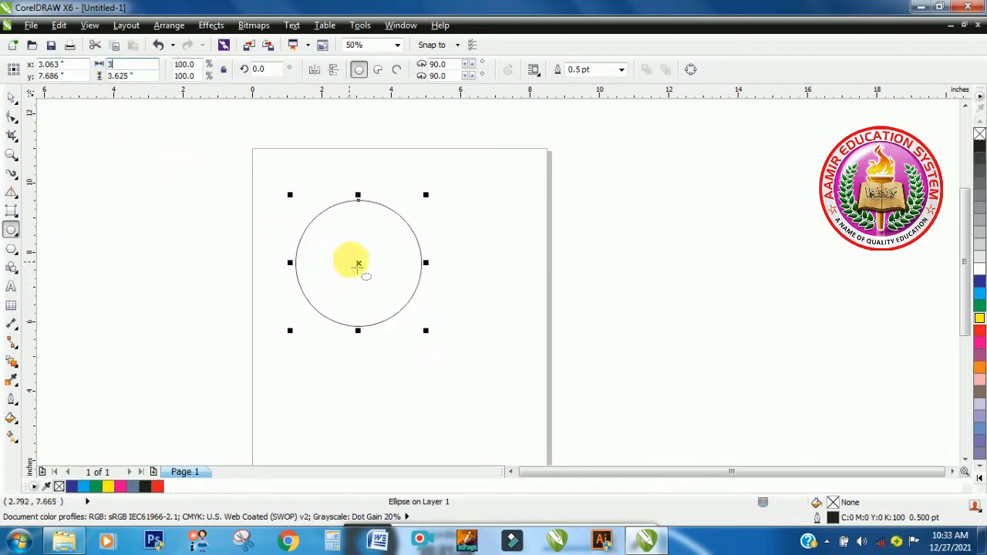
{"action": "left_click", "coordinate": [358, 263]}
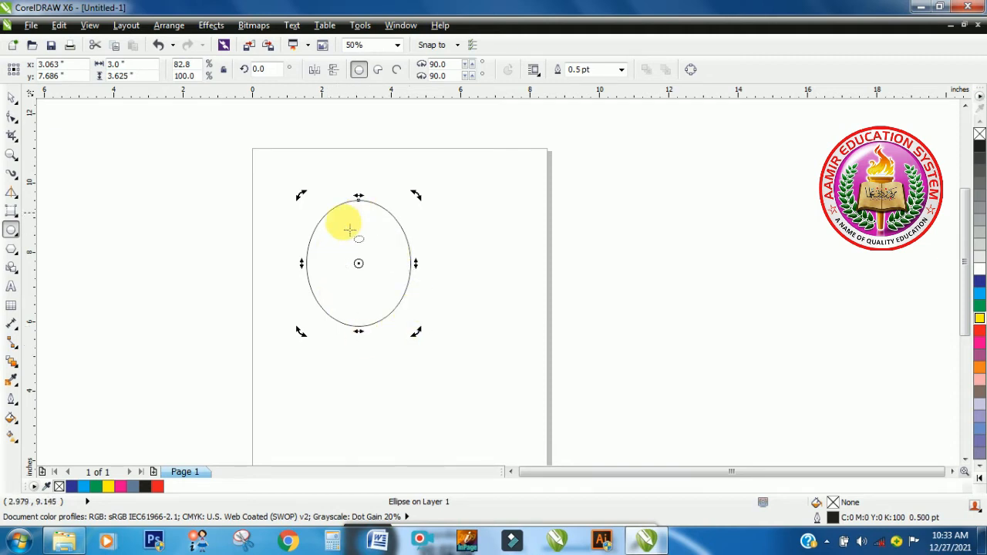
{"action": "left_click", "coordinate": [358, 263]}
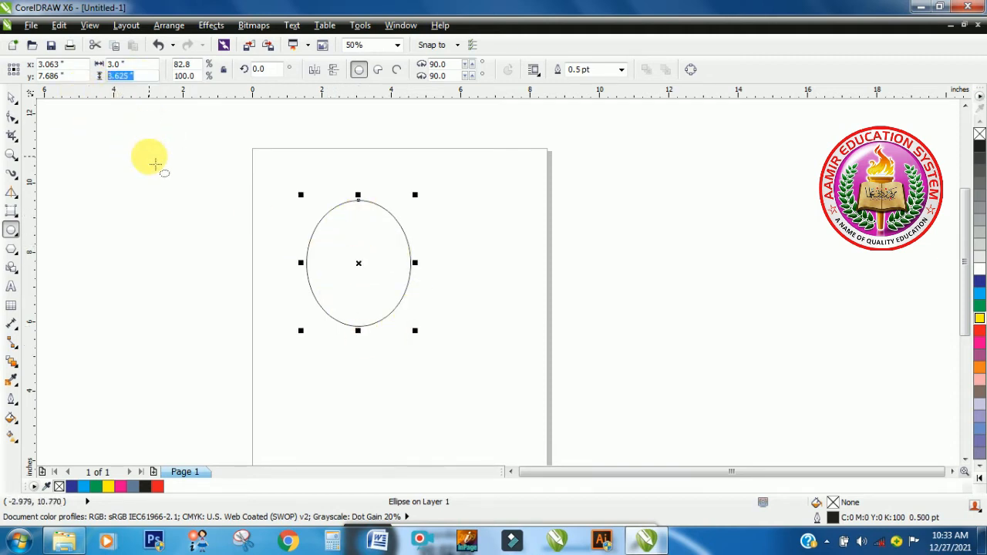
{"action": "type", "text": "3"}
{"action": "key", "text": "Return"}
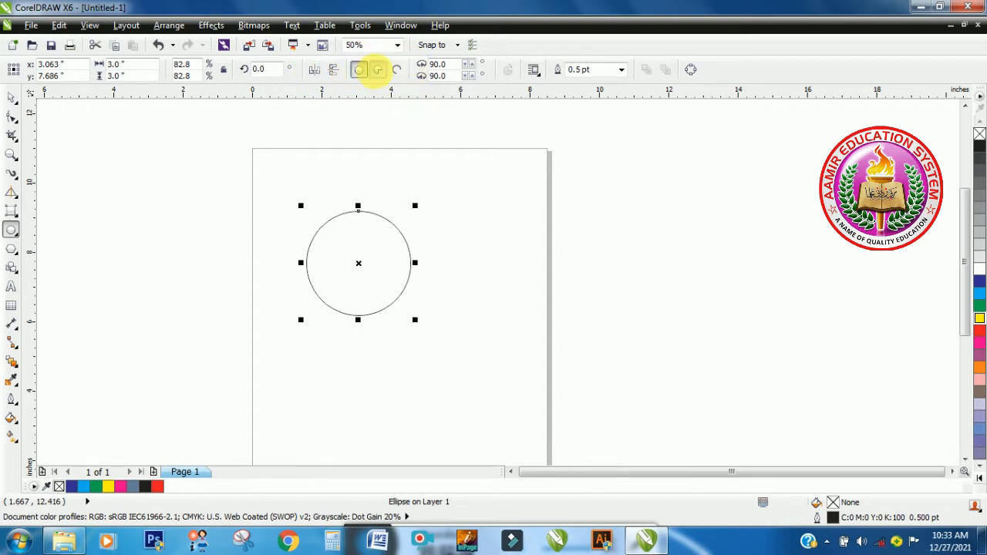
Convert the circle into a pie shape, try mirroring it horizontally, and keep its original orientation
{"action": "left_click", "coordinate": [378, 69]}
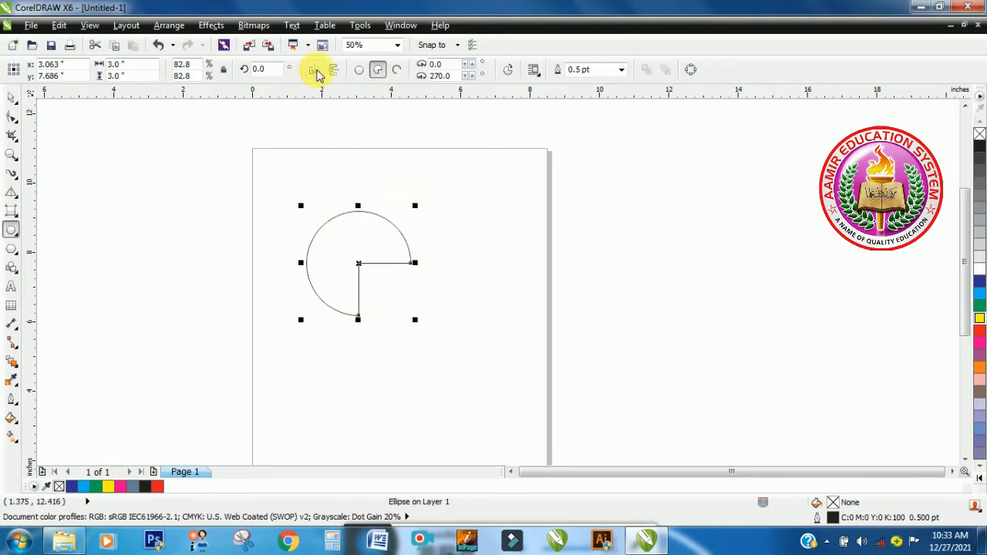
{"action": "left_click", "coordinate": [320, 72]}
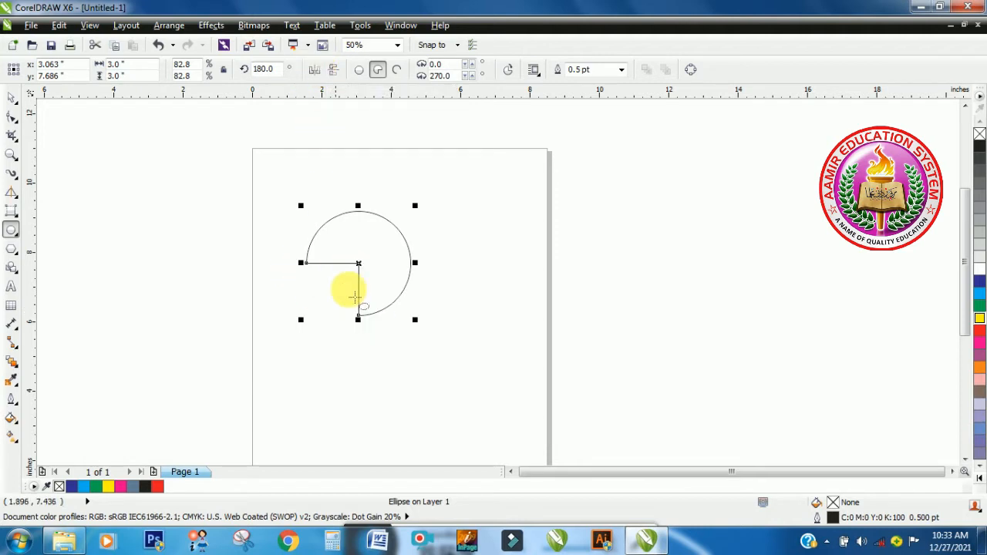
{"action": "left_click", "coordinate": [313, 73]}
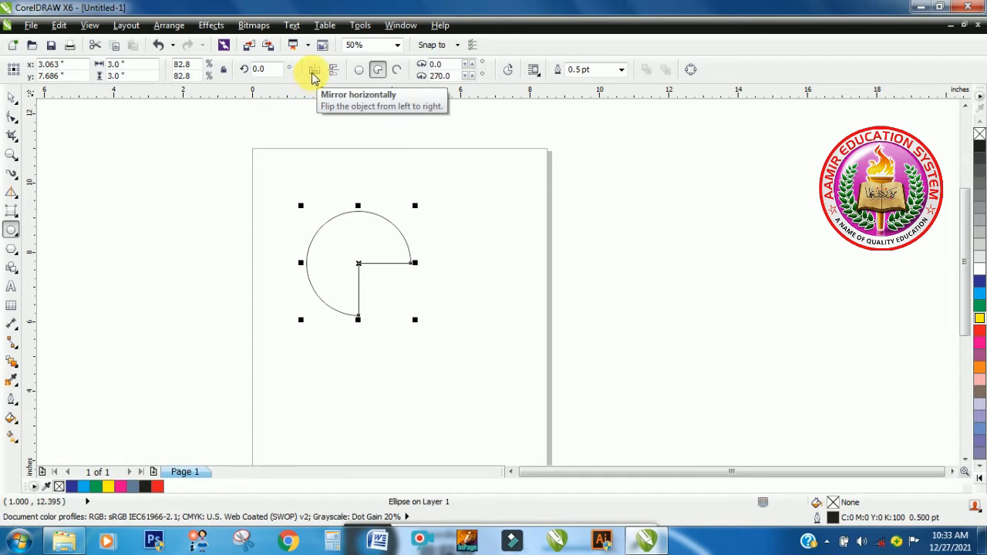
{"action": "left_click", "coordinate": [318, 73]}
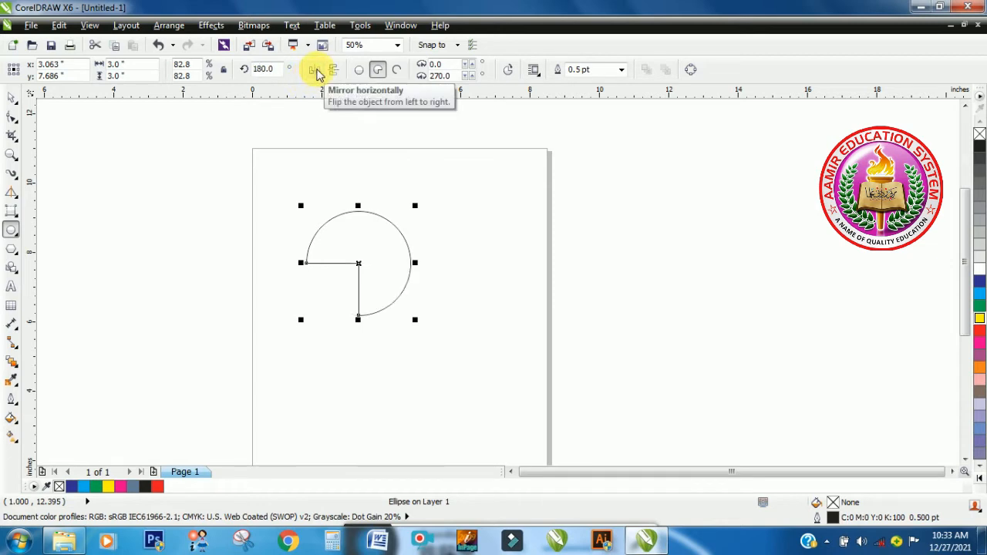
{"action": "left_click", "coordinate": [312, 74]}
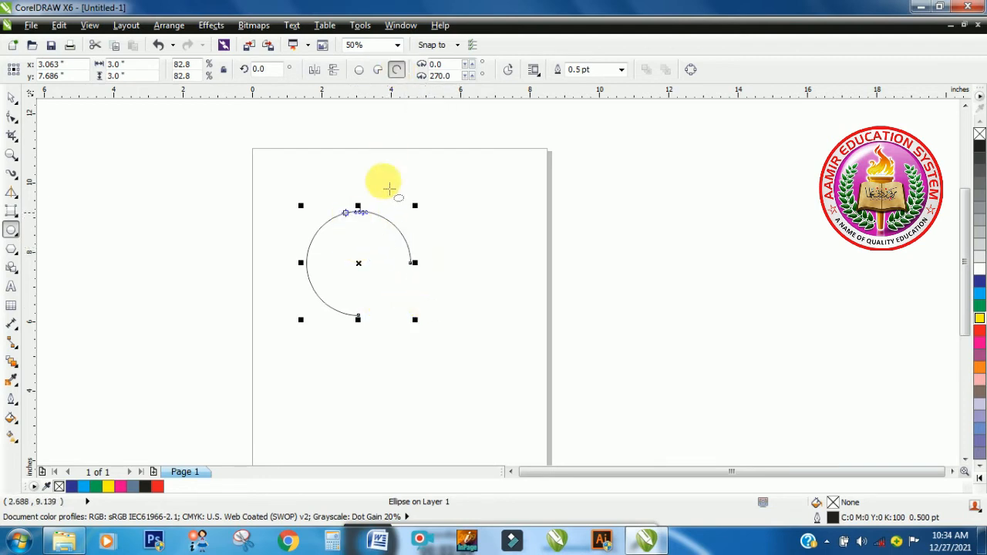
{"action": "left_click", "coordinate": [378, 70]}
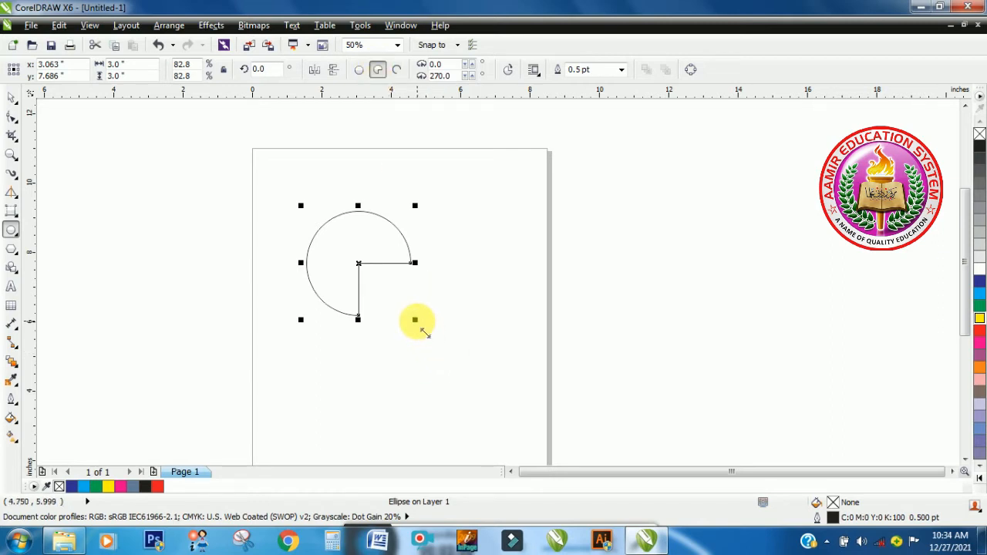
Scale the pie down about its centre to about 2.6 inches and add a concentric copy about 2.2 inches across
{"action": "left_click_drag", "start_coordinate": [420, 331], "coordinate": [423, 327]}
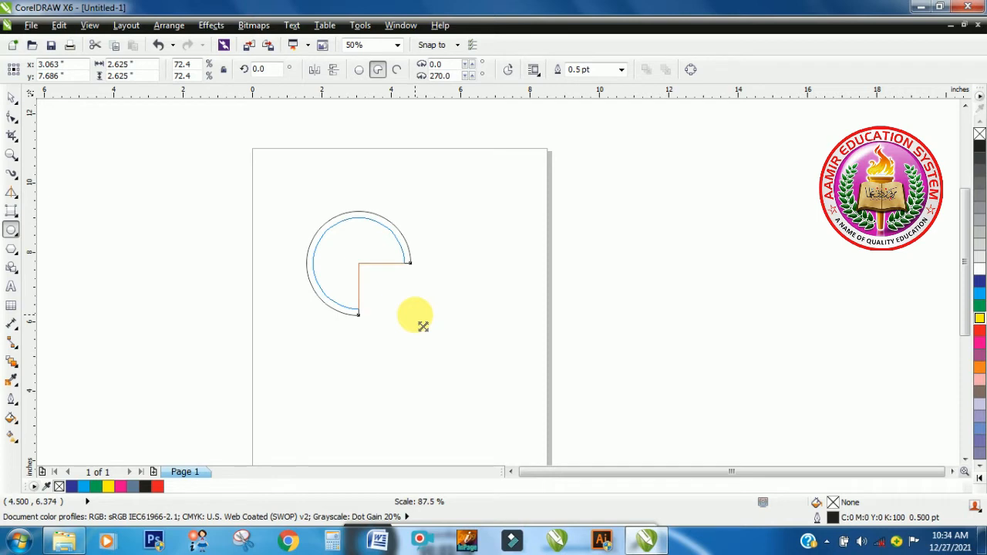
{"action": "left_click_drag", "start_coordinate": [422, 327], "coordinate": [418, 319]}
{"action": "right_click", "coordinate": [416, 318]}
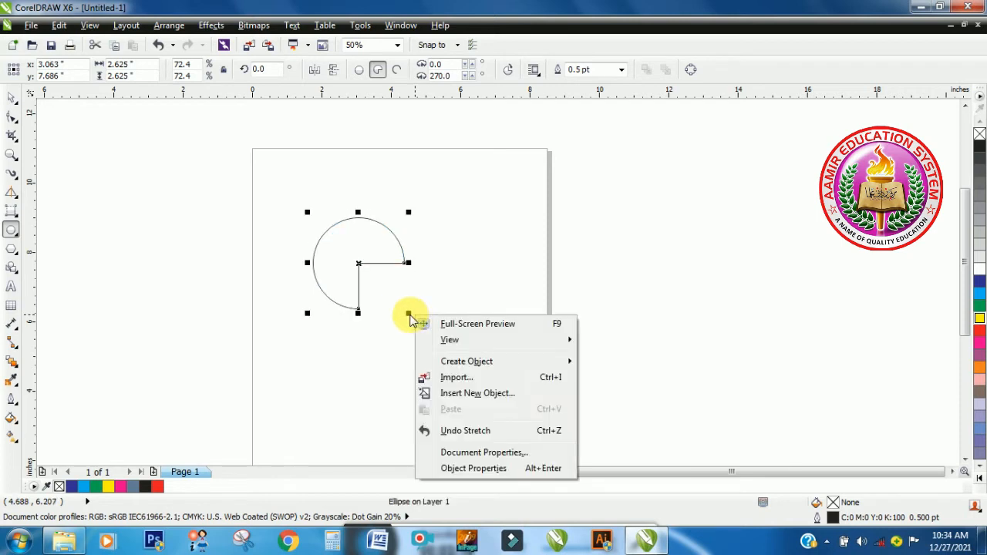
{"action": "key", "text": "Escape"}
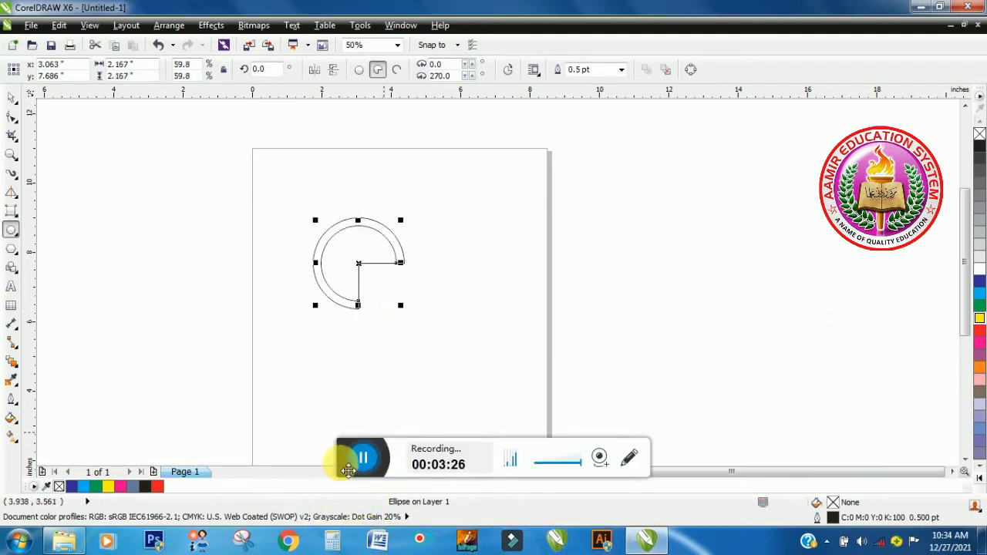
Repeat the scaled duplication of the inner pie until 14 more concentric copies shrink to the centre, and deselect
{"action": "left_click_drag", "start_coordinate": [351, 459], "coordinate": [339, 552]}
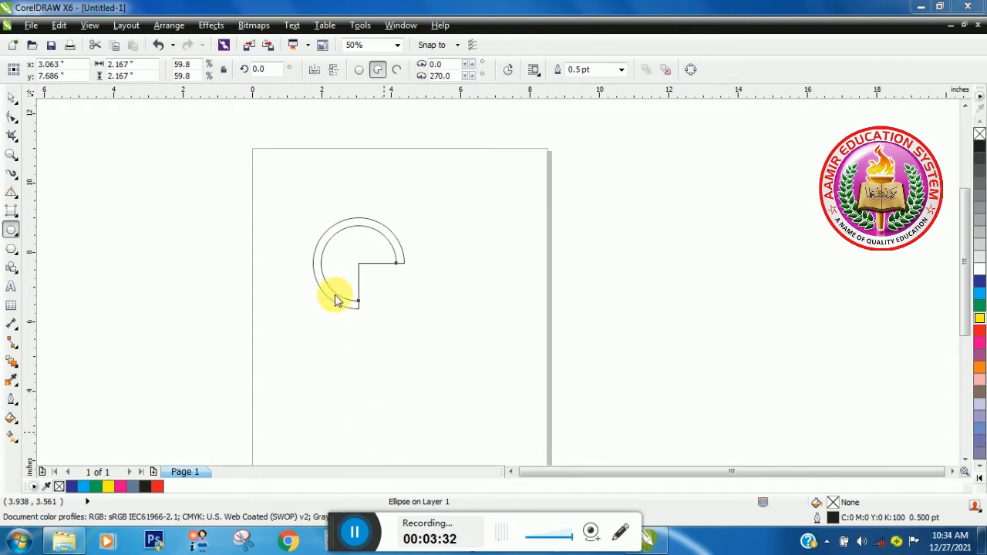
{"action": "left_click", "coordinate": [357, 262]}
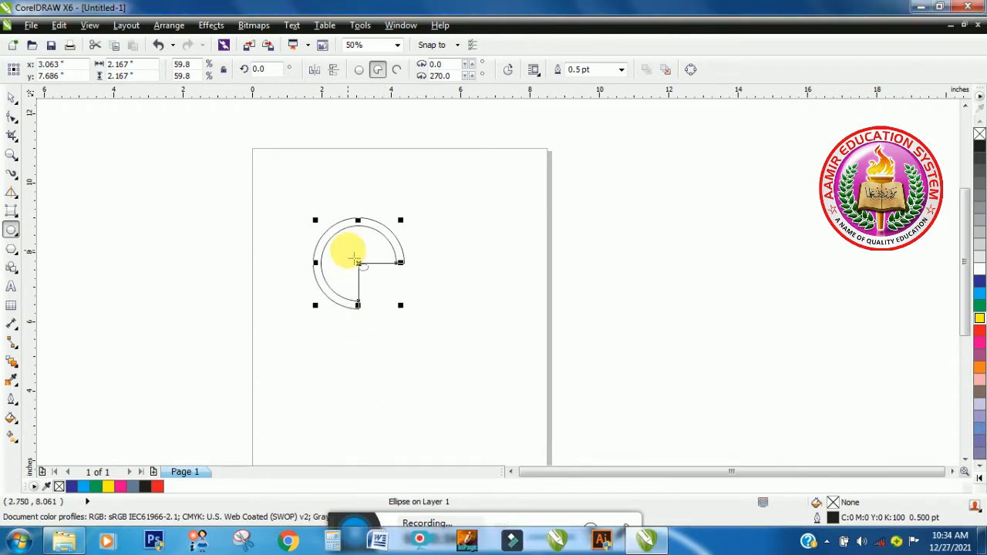
{"action": "key", "text": "ctrl+r"}
{"action": "key", "text": "ctrl+r"}
{"action": "key", "text": "ctrl+r"}
{"action": "key", "text": "ctrl+r"}
{"action": "key", "text": "ctrl+r"}
{"action": "key", "text": "ctrl+r"}
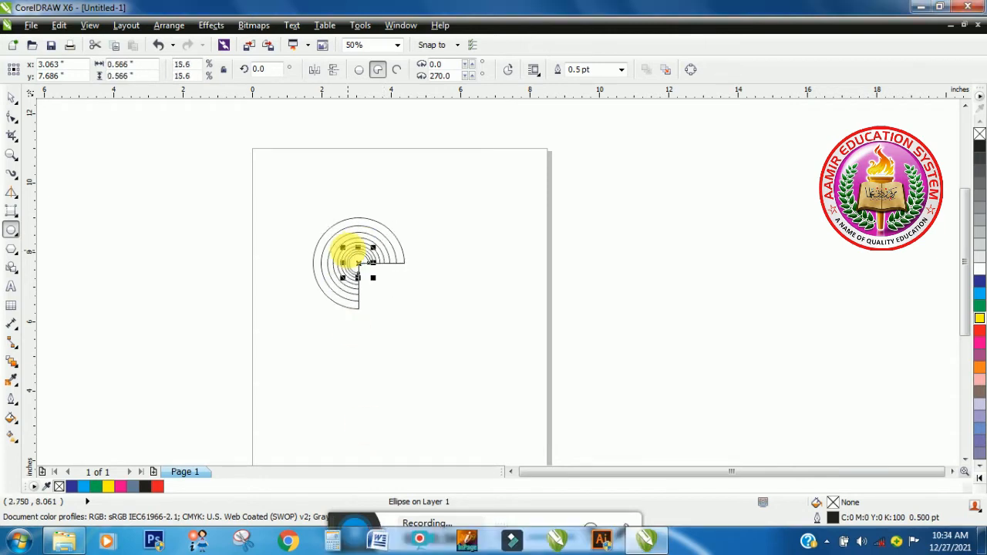
{"action": "key", "text": "ctrl+r"}
{"action": "key", "text": "ctrl+r"}
{"action": "key", "text": "ctrl+r"}
{"action": "key", "text": "ctrl+r"}
{"action": "key", "text": "ctrl+r"}
{"action": "key", "text": "ctrl+r"}
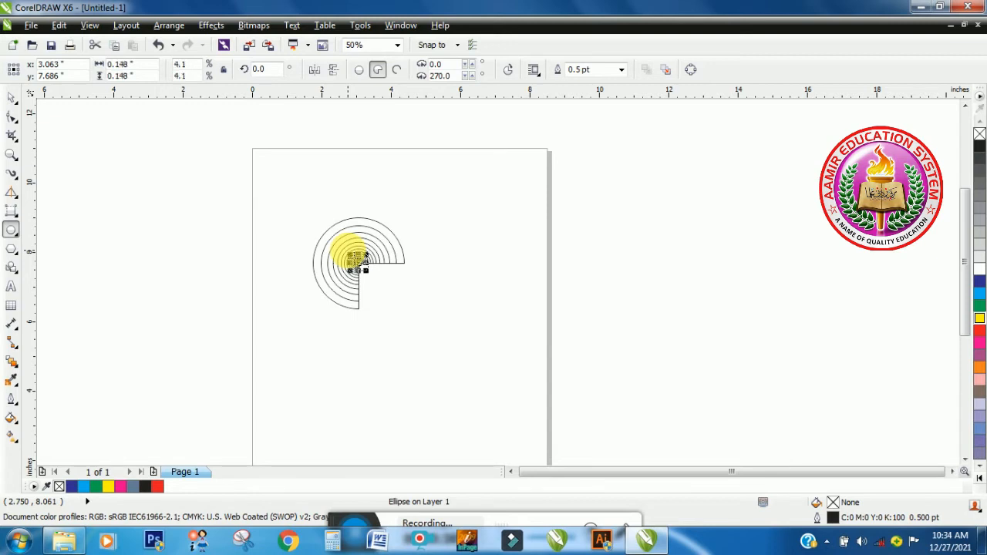
{"action": "left_click", "coordinate": [309, 327]}
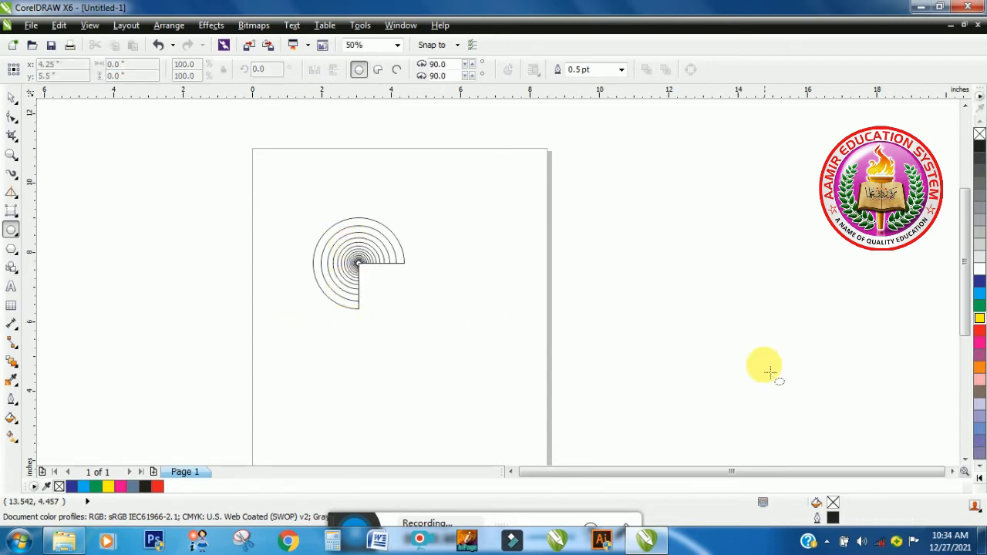
Select all the concentric pies, colour their outlines red, and deselect them
{"action": "left_click", "coordinate": [12, 98]}
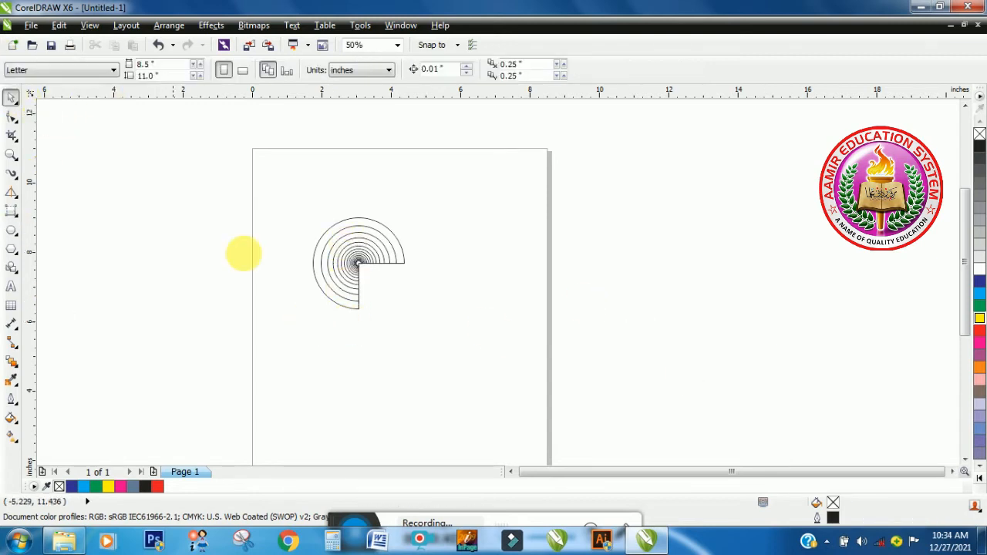
{"action": "left_click_drag", "start_coordinate": [283, 192], "coordinate": [487, 381]}
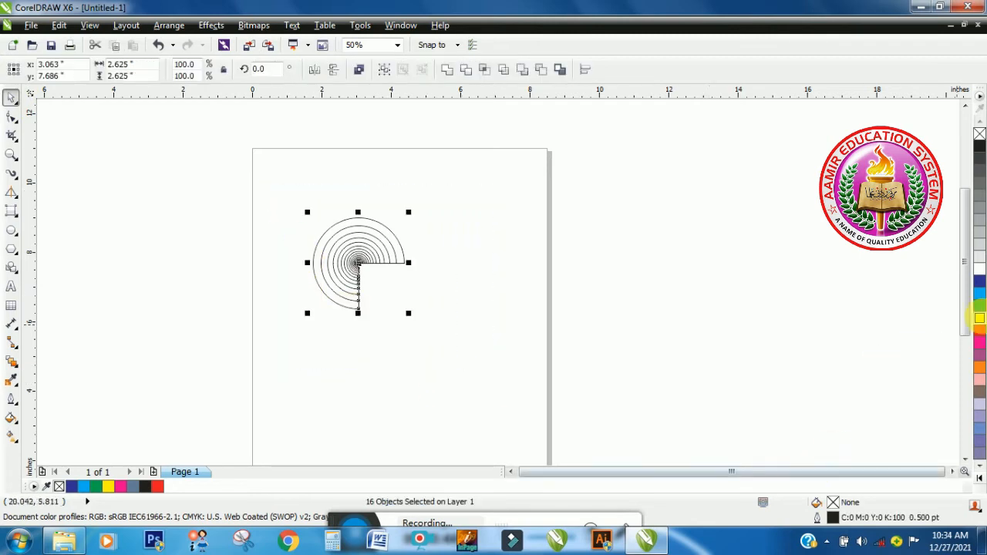
{"action": "right_click", "coordinate": [980, 332]}
{"action": "left_click", "coordinate": [389, 359]}
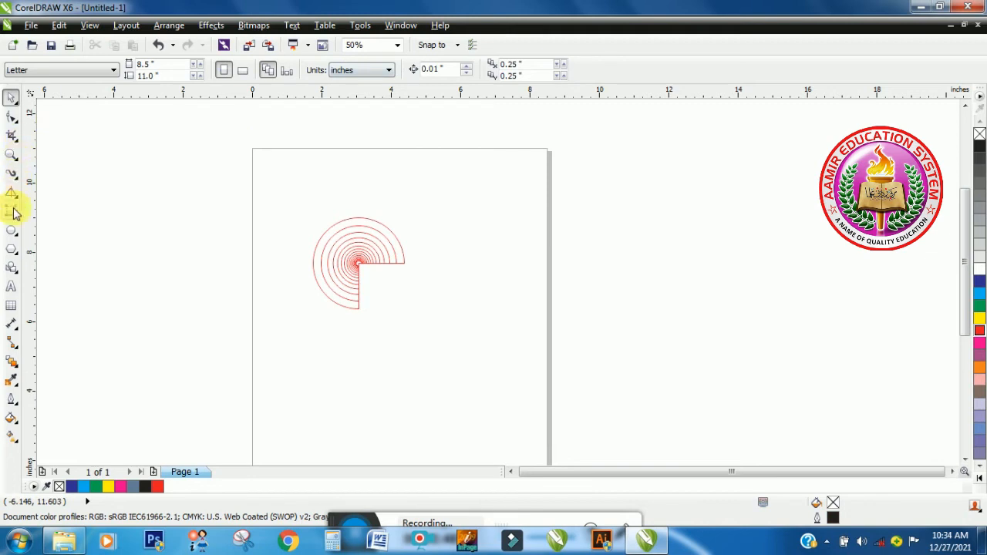
Draw an ellipse-tool circle about 3.2 inches across over the page's left edge, beside the red pies, and deselect it
{"action": "left_click", "coordinate": [13, 231]}
{"action": "left_click", "coordinate": [54, 229]}
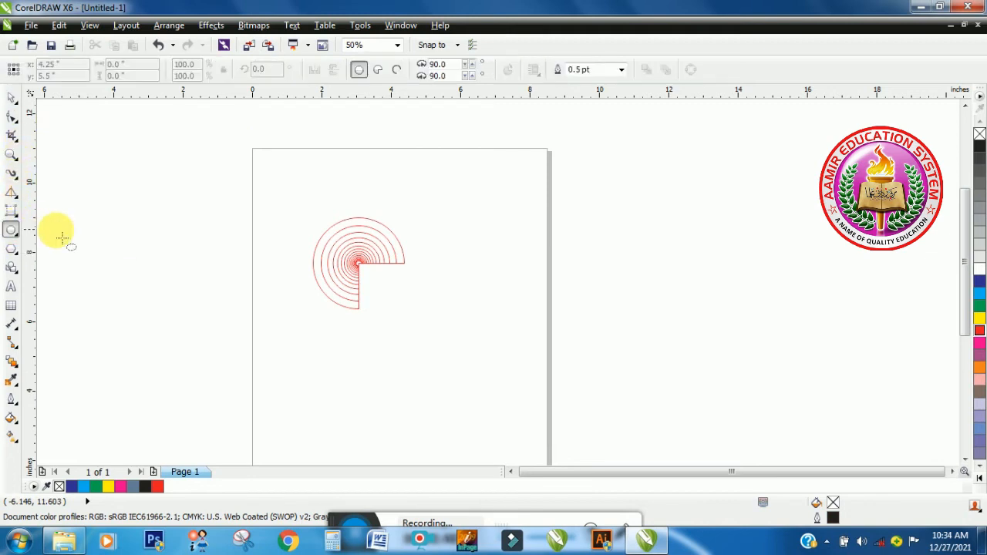
{"action": "left_click_drag", "start_coordinate": [174, 162], "coordinate": [266, 320]}
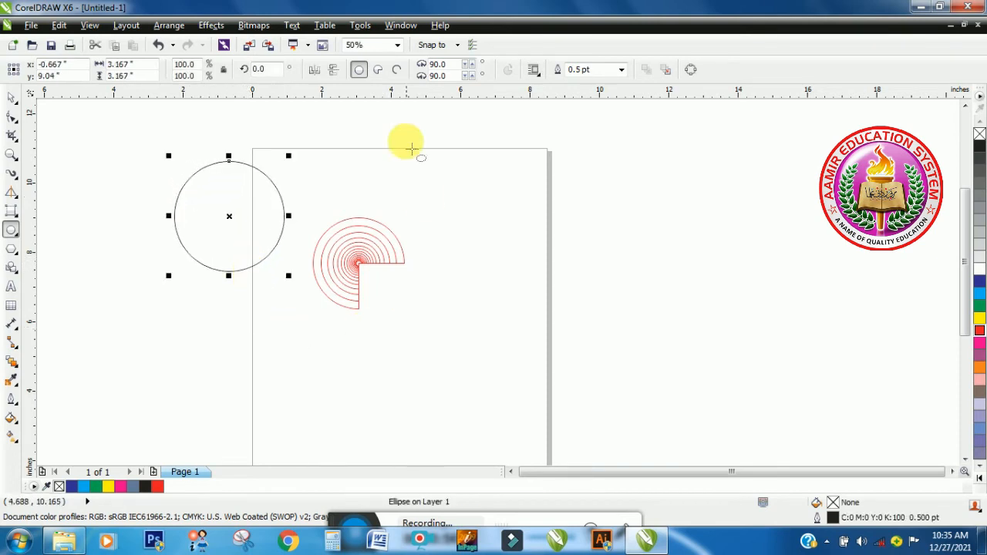
{"action": "left_click", "coordinate": [445, 216]}
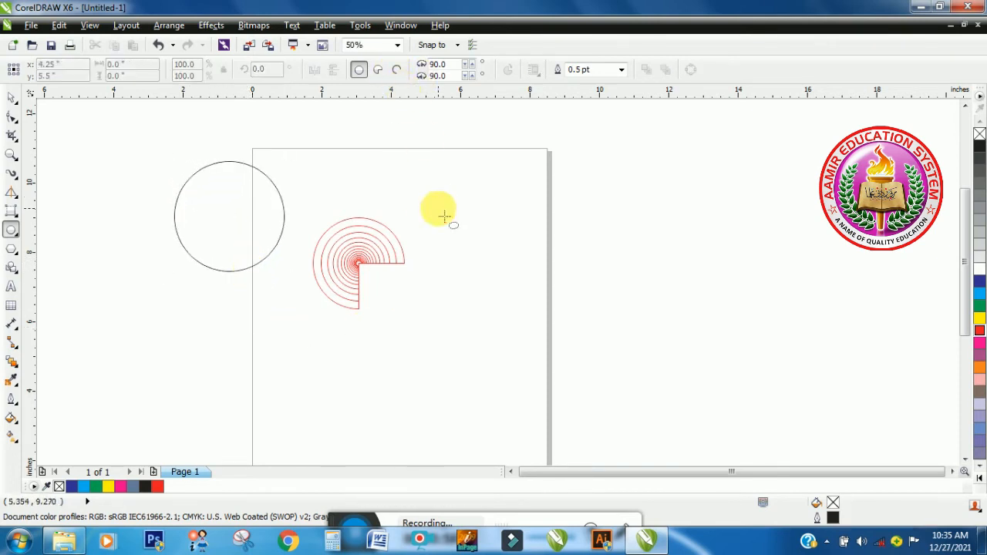
Draw an ellipse-tool arc beside the red pies, scale it to about 2.1 inches wide and add a concentric copy about 1.8 inches wide
{"action": "left_click", "coordinate": [396, 70]}
{"action": "left_click_drag", "start_coordinate": [447, 201], "coordinate": [535, 281]}
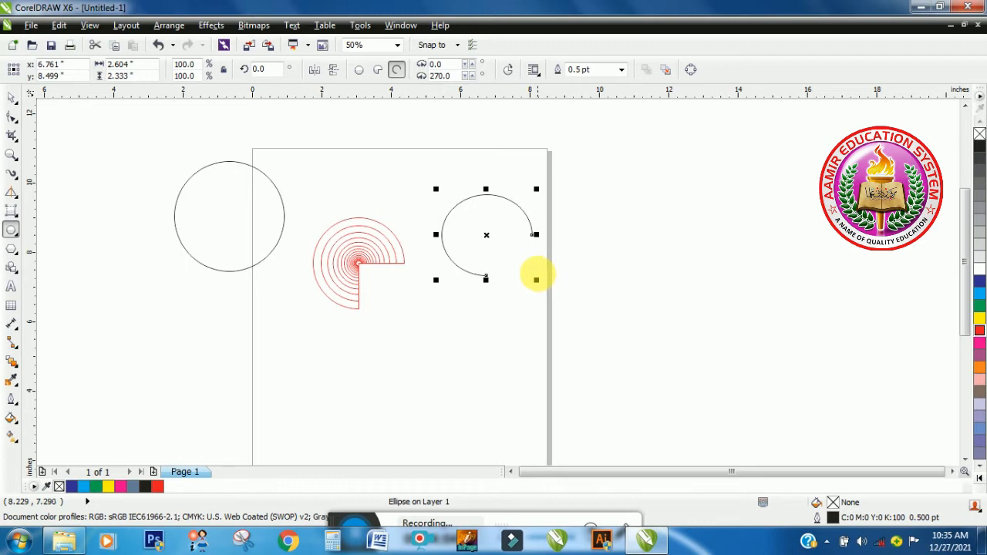
{"action": "mouse_move", "coordinate": [544, 288]}
{"action": "left_mouse_down"}
{"action": "mouse_move", "coordinate": [530, 271]}
{"action": "mouse_move", "coordinate": [532, 282]}
{"action": "left_mouse_up"}
{"action": "right_click", "coordinate": [531, 271]}
{"action": "left_click", "coordinate": [500, 328]}
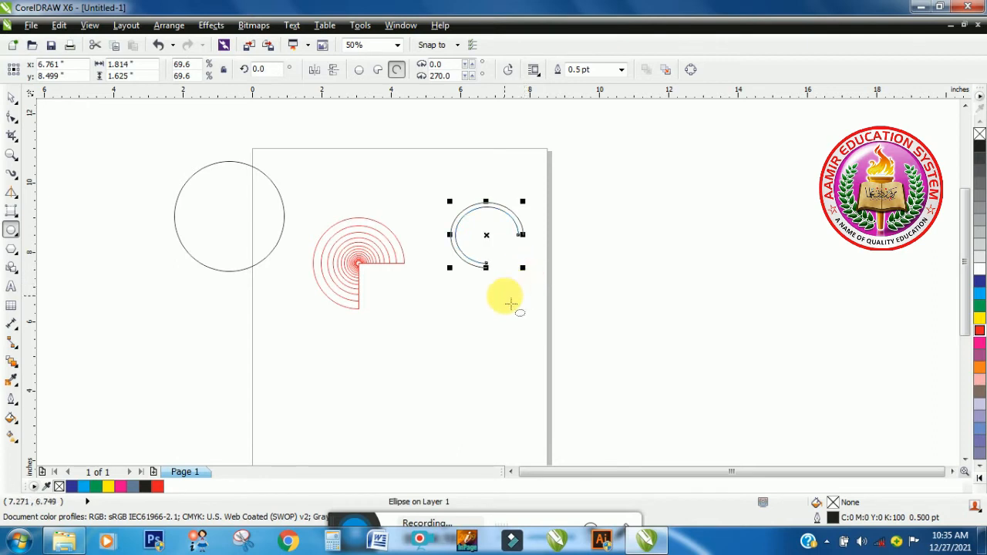
Repeat the scaled duplication of the inner arc until 14 more concentric copies shrink to the centre, and deselect
{"action": "key", "text": "ctrl+r"}
{"action": "key", "text": "ctrl+r"}
{"action": "key", "text": "ctrl+r"}
{"action": "key", "text": "ctrl+r"}
{"action": "key", "text": "ctrl+r"}
{"action": "key", "text": "ctrl+r"}
{"action": "key", "text": "ctrl+r"}
{"action": "key", "text": "ctrl+r"}
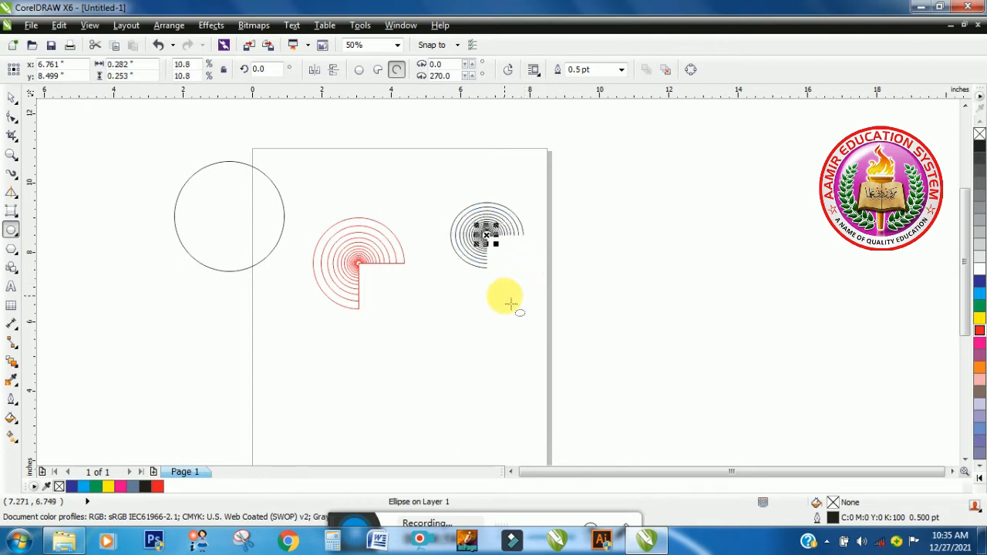
{"action": "left_click", "coordinate": [511, 304]}
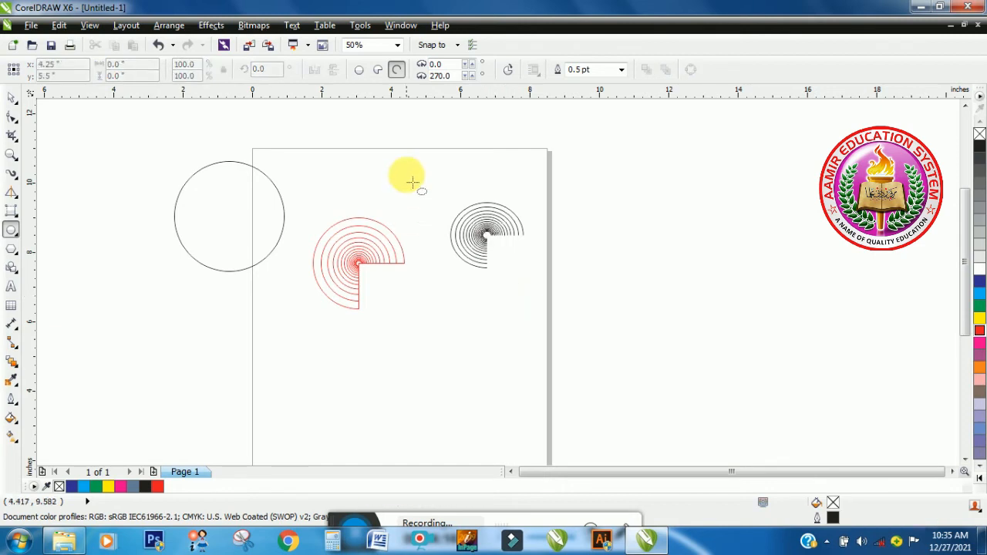
Select all the concentric arcs and colour their outlines green
{"action": "left_click", "coordinate": [12, 98]}
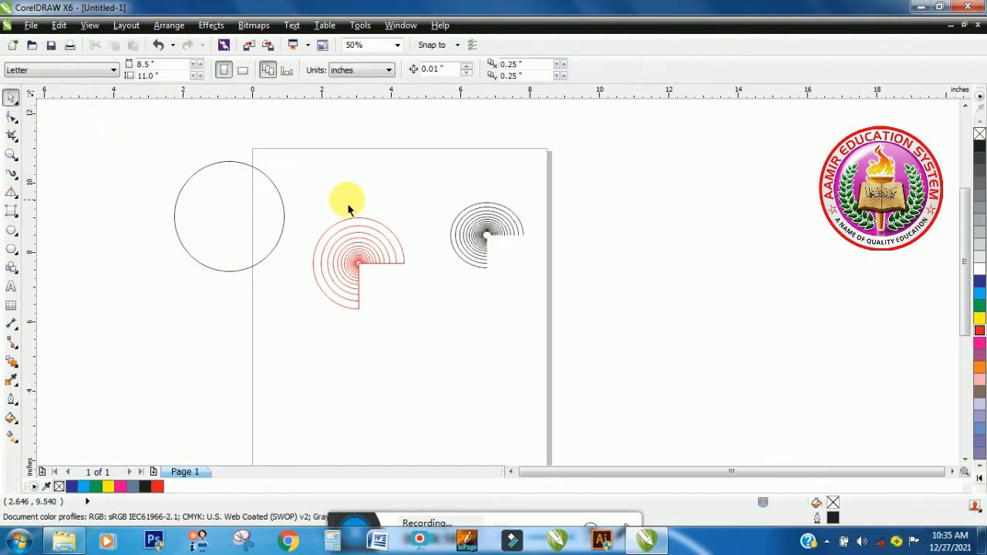
{"action": "left_click_drag", "start_coordinate": [421, 182], "coordinate": [583, 332]}
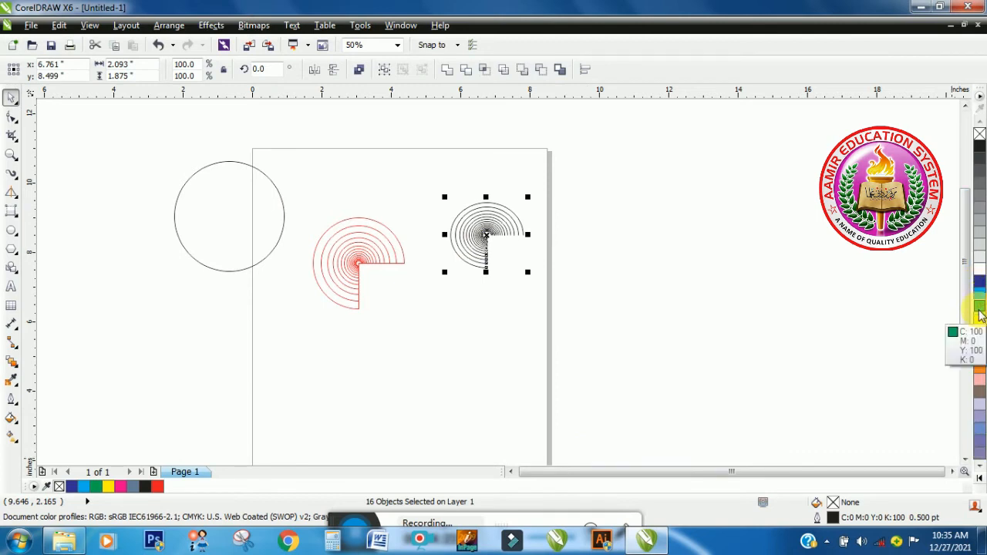
{"action": "right_click", "coordinate": [978, 308]}
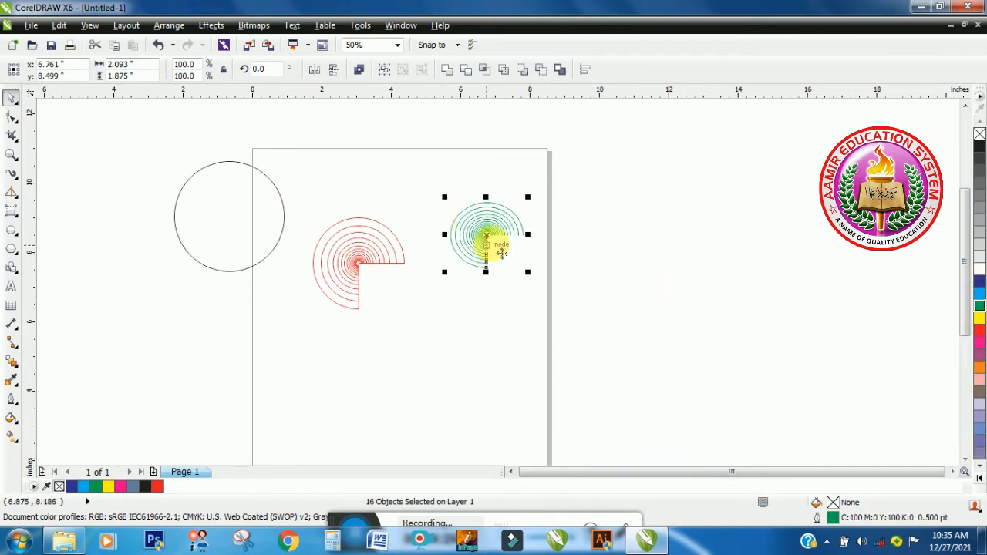
Rotate the green arcs to about 299.4° and move them into the open quarter of the red pies
{"action": "left_click", "coordinate": [484, 235]}
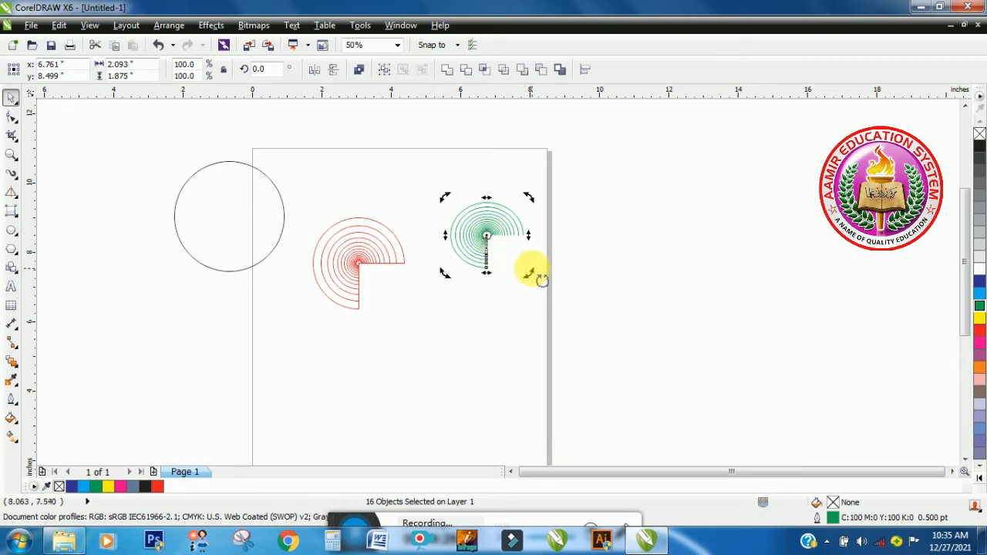
{"action": "left_click_drag", "start_coordinate": [542, 281], "coordinate": [467, 313]}
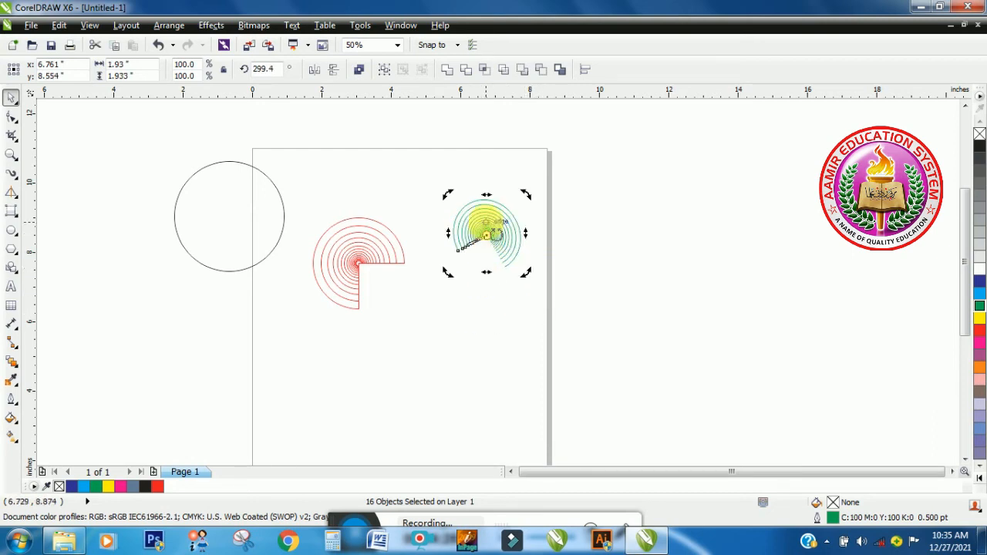
{"action": "mouse_move", "coordinate": [488, 231]}
{"action": "left_mouse_down"}
{"action": "mouse_move", "coordinate": [458, 269]}
{"action": "mouse_move", "coordinate": [398, 285]}
{"action": "left_mouse_up"}
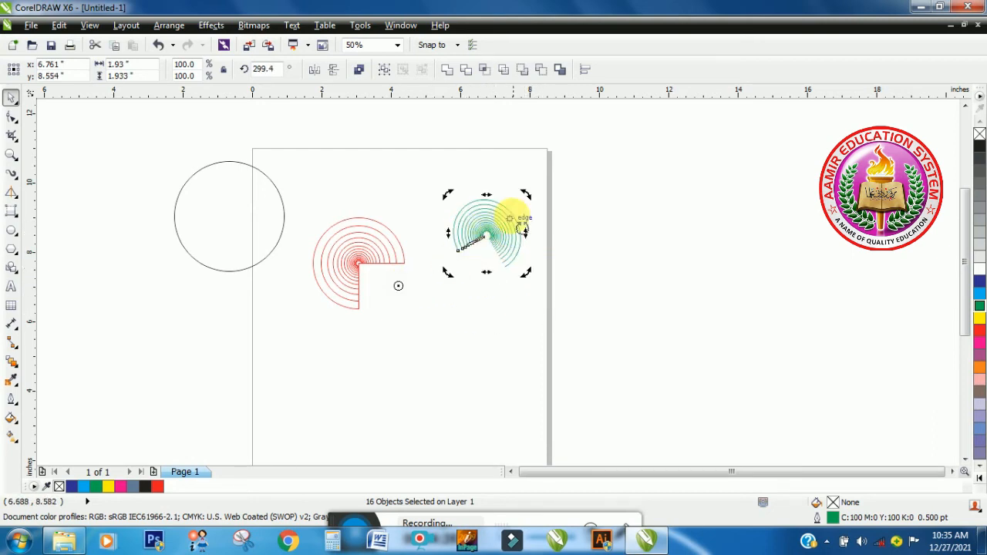
{"action": "left_click", "coordinate": [481, 225]}
{"action": "left_click_drag", "start_coordinate": [481, 225], "coordinate": [403, 306]}
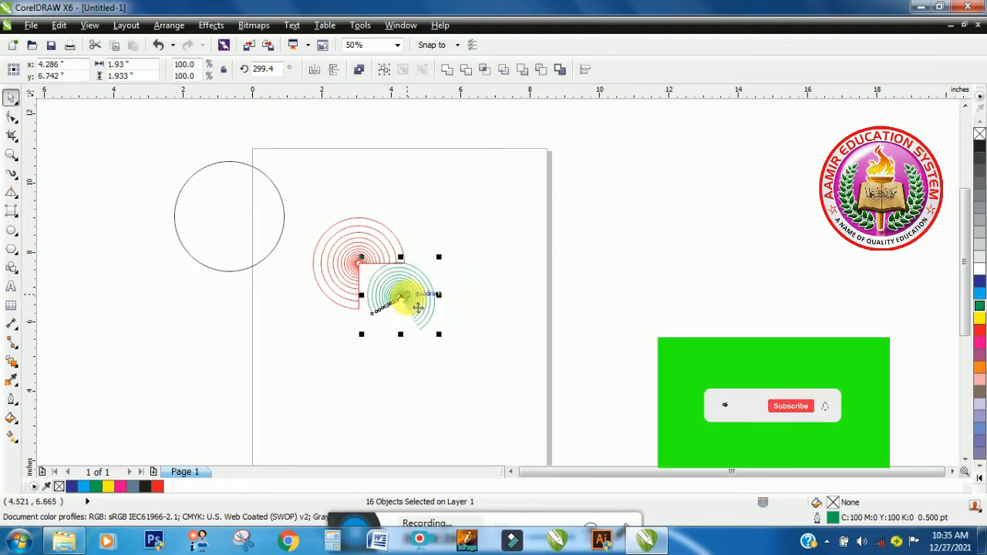
Rotate the green arcs to about 220.3°, place them over the centre of the red pies, and deselect
{"action": "left_click", "coordinate": [400, 292]}
{"action": "left_click_drag", "start_coordinate": [449, 345], "coordinate": [378, 351]}
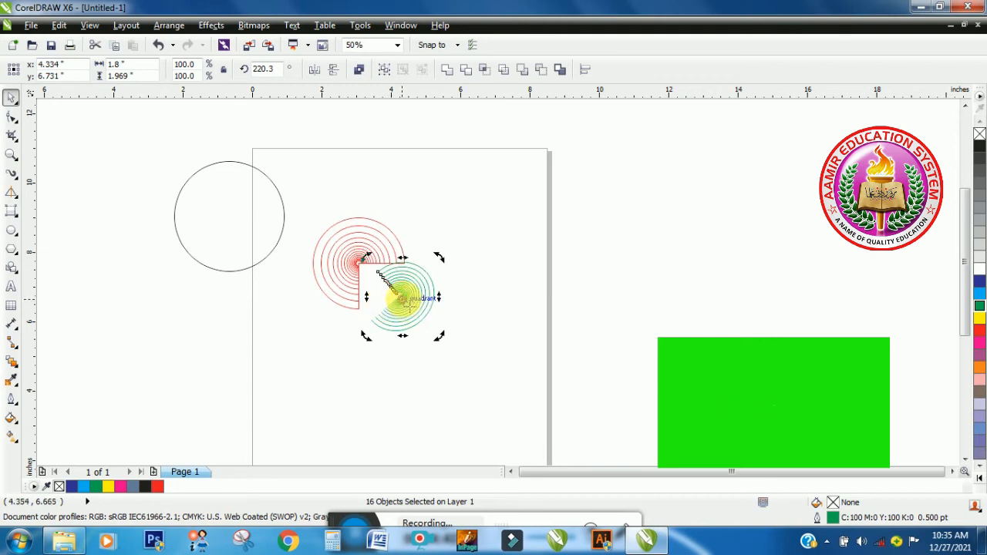
{"action": "left_click_drag", "start_coordinate": [414, 308], "coordinate": [358, 259]}
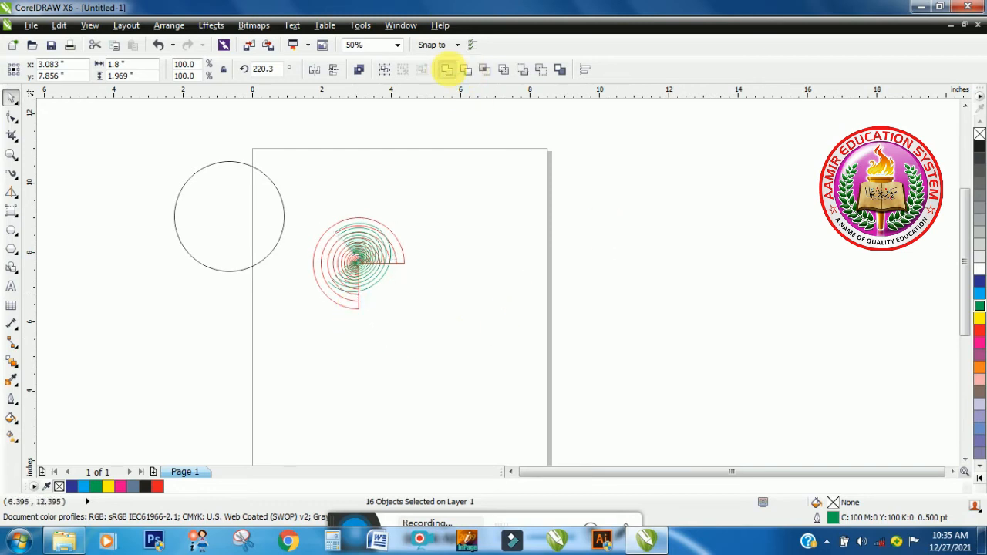
{"action": "left_click", "coordinate": [447, 70]}
{"action": "left_click", "coordinate": [478, 221]}
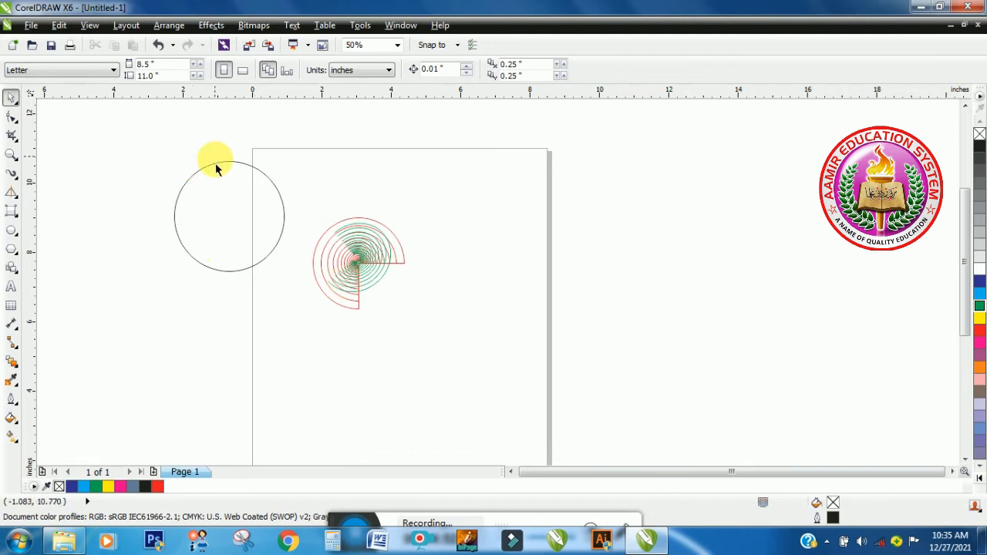
Undo all the operations on the circle, the red pies and the green arcs until the page is empty
{"action": "left_click", "coordinate": [217, 199]}
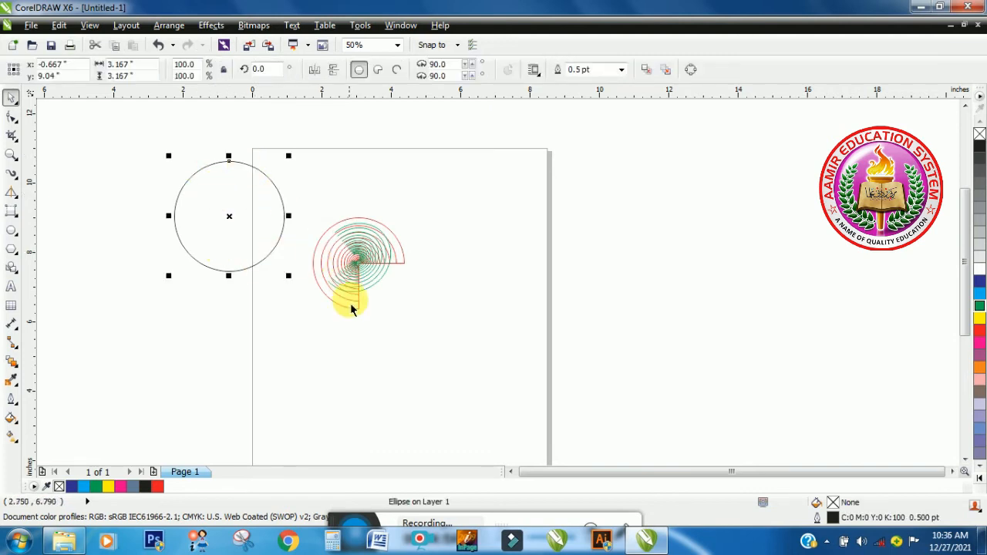
{"action": "left_click_drag", "start_coordinate": [311, 210], "coordinate": [442, 319]}
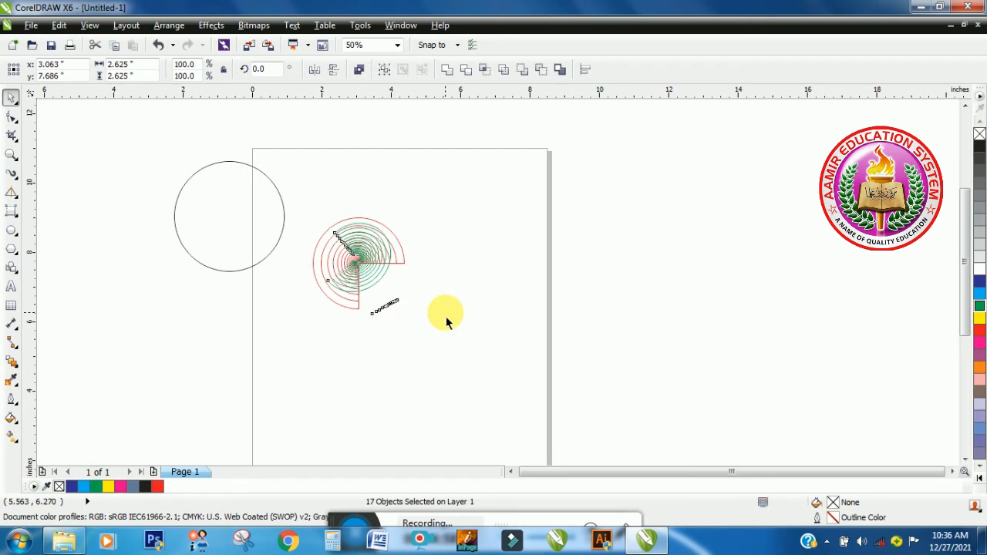
{"action": "key", "text": "ctrl+r"}
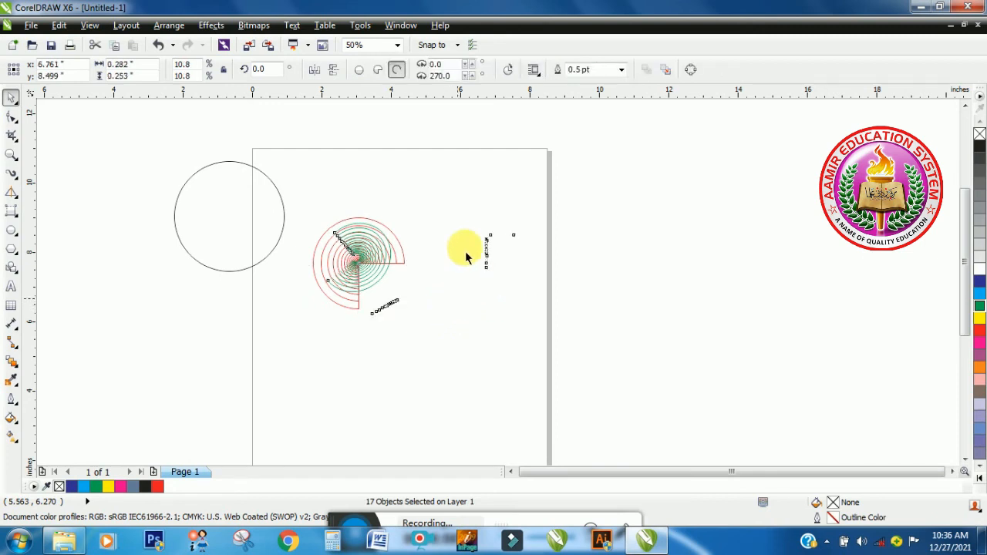
{"action": "key", "text": "ctrl+r"}
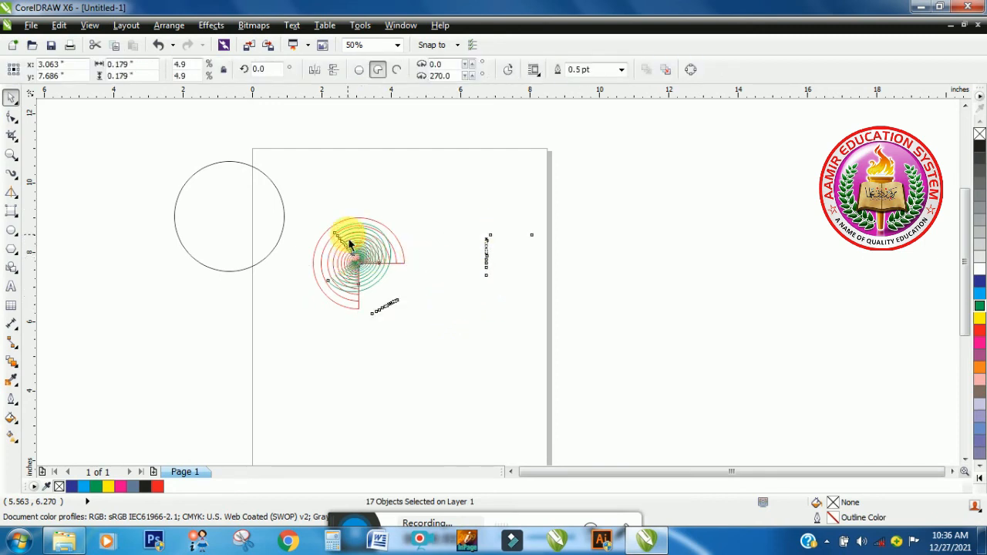
{"action": "key", "text": "ctrl+z"}
{"action": "key", "text": "ctrl+z"}
{"action": "key", "text": "ctrl+z"}
{"action": "key", "text": "ctrl+z"}
{"action": "key", "text": "ctrl+z"}
{"action": "key", "text": "ctrl+z"}
{"action": "key", "text": "ctrl+z"}
{"action": "key", "text": "ctrl+z"}
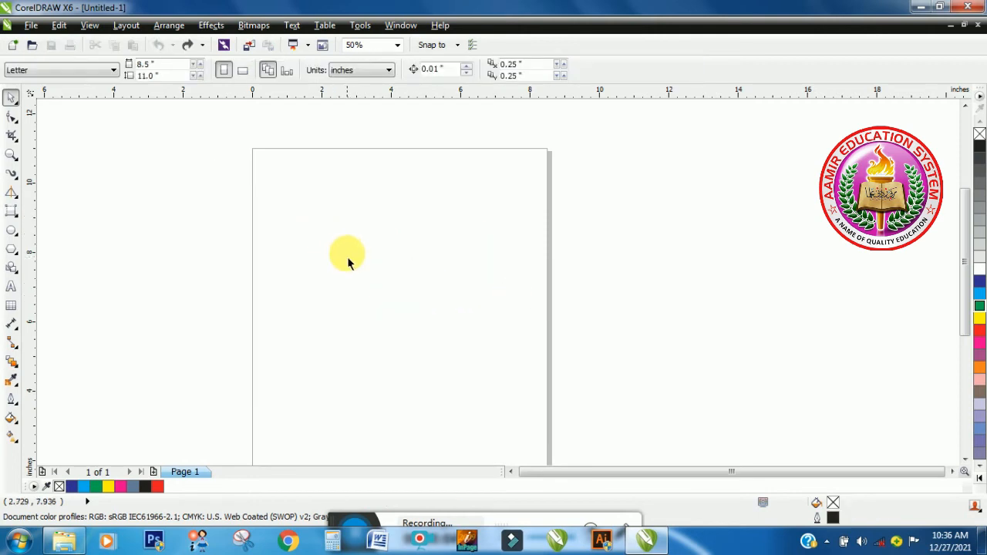
Draw an ellipse-tool shape about 3.3 inches across in the page's upper half and make it a full circle
{"action": "left_click", "coordinate": [16, 233]}
{"action": "left_click", "coordinate": [46, 230]}
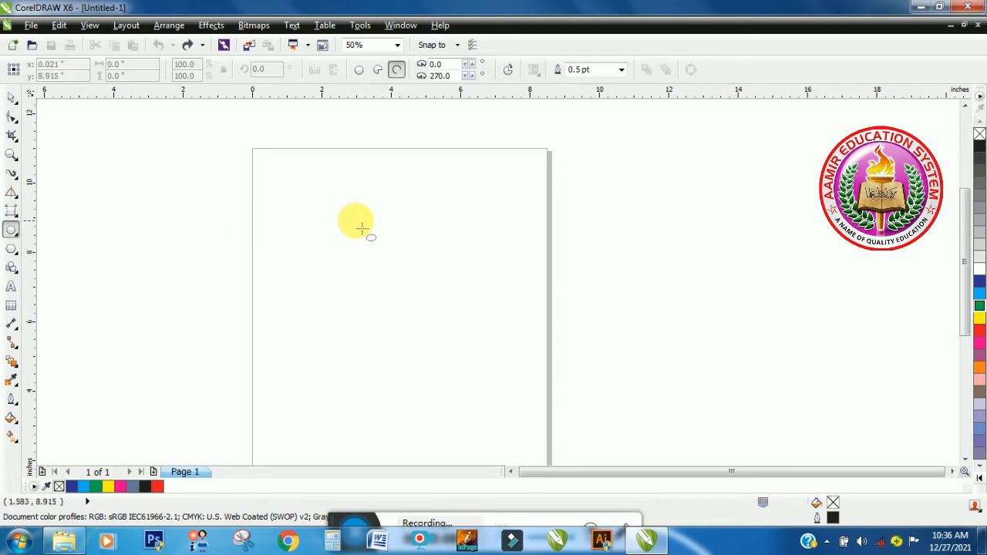
{"action": "left_click_drag", "start_coordinate": [312, 217], "coordinate": [434, 338]}
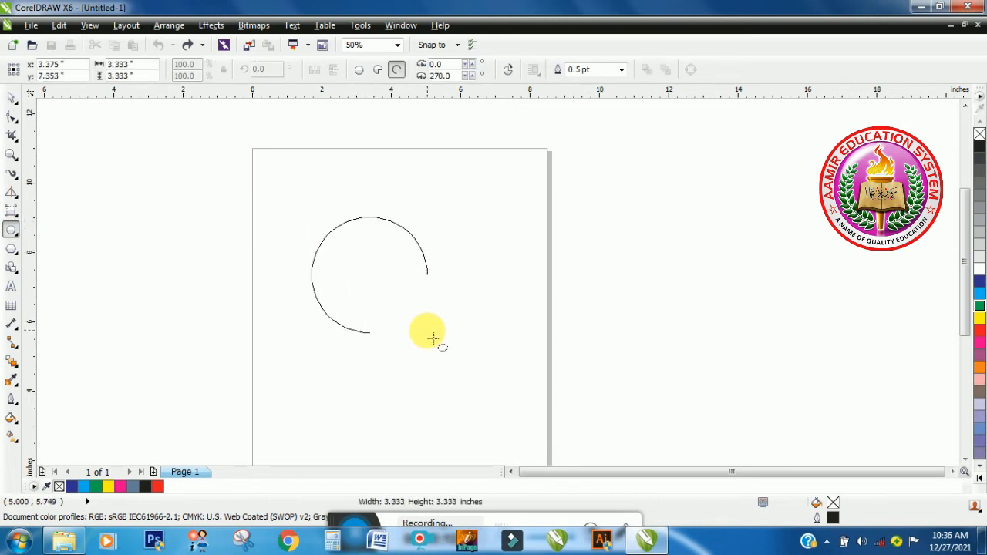
{"action": "left_click", "coordinate": [347, 69]}
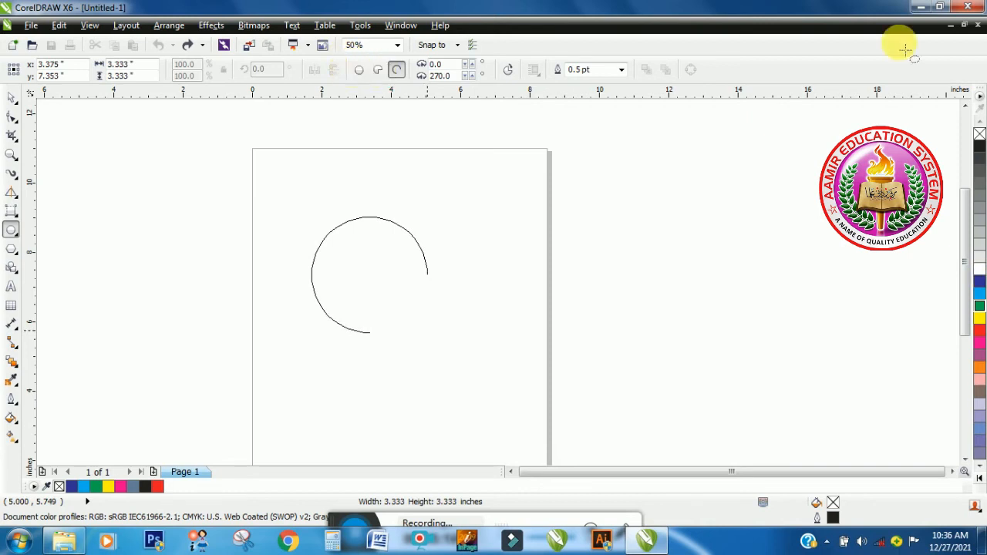
{"action": "left_click", "coordinate": [359, 69]}
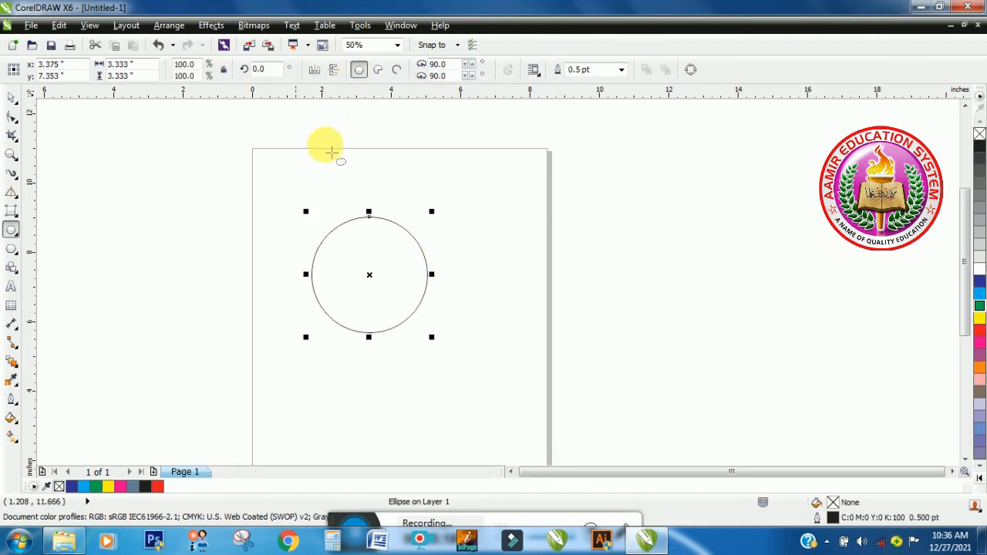
Open the circle into an arc by raising its starting angle to 108°
{"action": "left_click", "coordinate": [472, 65]}
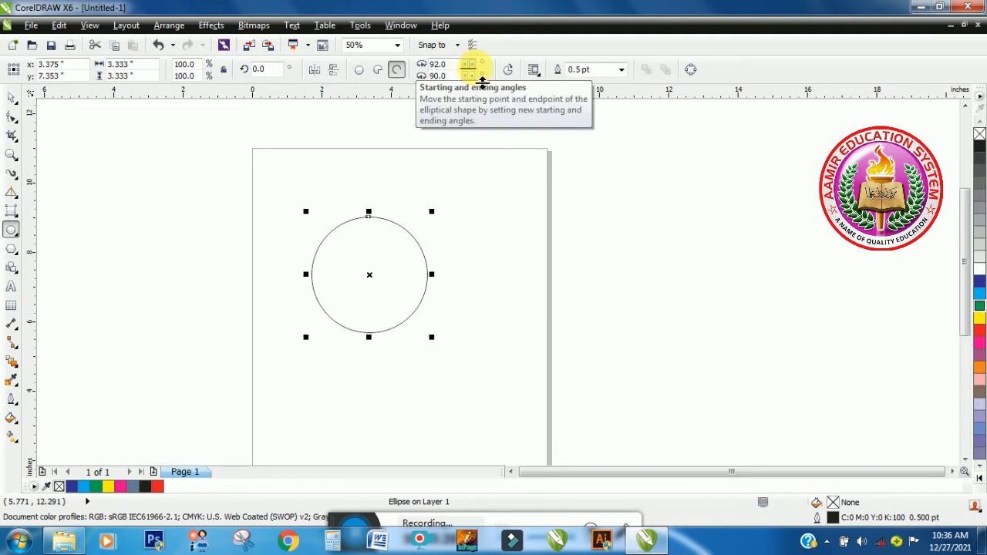
{"action": "left_click", "coordinate": [473, 66]}
{"action": "left_click", "coordinate": [473, 65]}
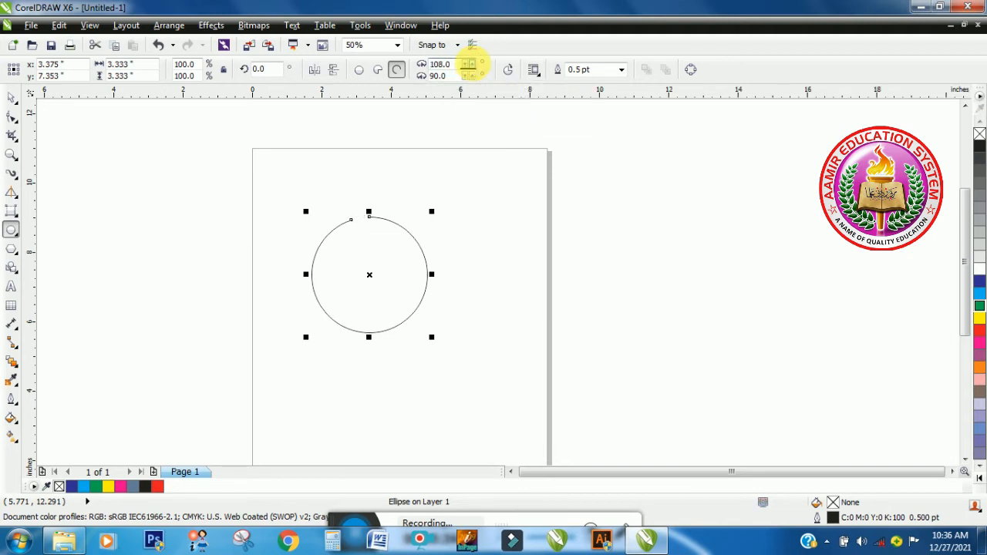
Lower the arc's starting angle to 91°
{"action": "left_click", "coordinate": [469, 68]}
{"action": "left_click", "coordinate": [468, 68]}
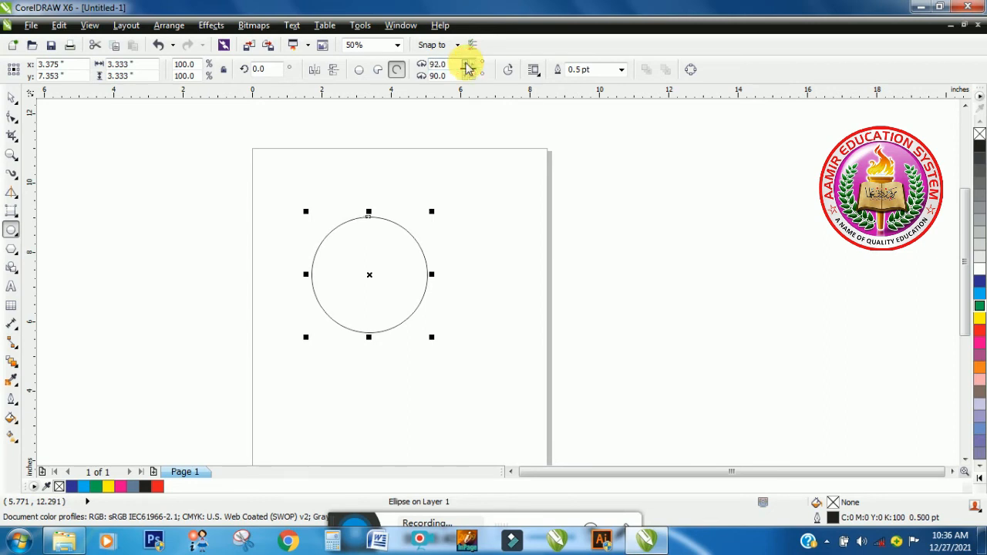
{"action": "left_click", "coordinate": [468, 67]}
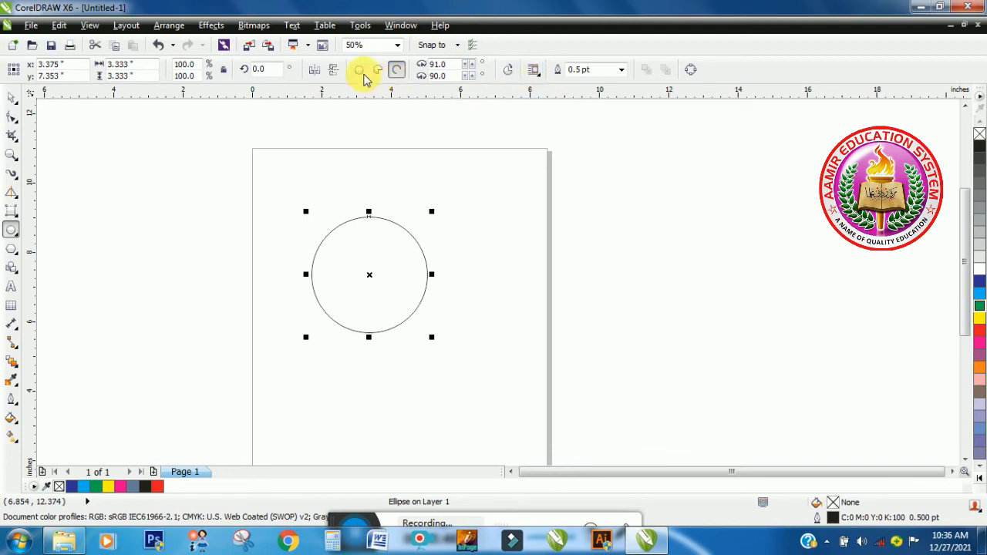
Convert the arc to a pie and raise its starting angle to 132°
{"action": "left_click", "coordinate": [378, 70]}
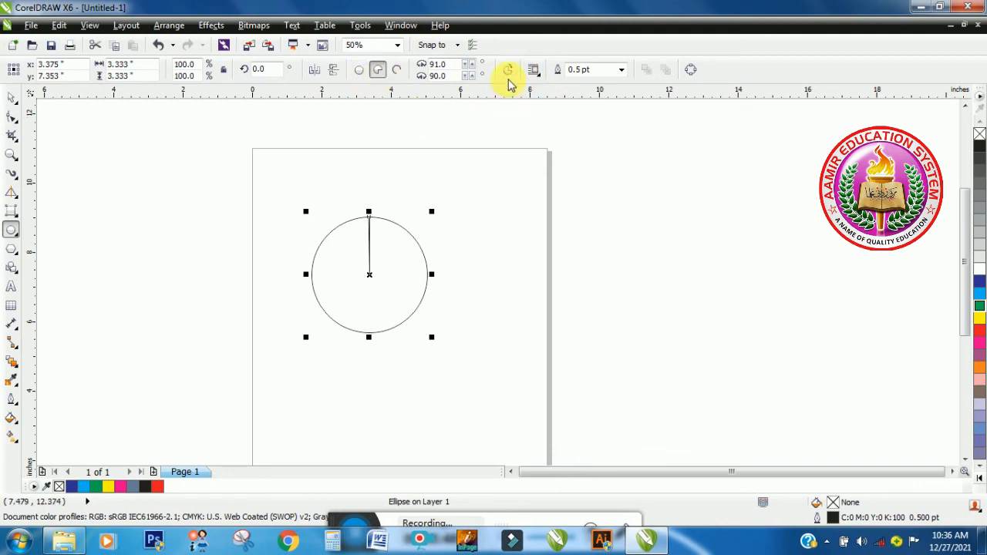
{"action": "left_click", "coordinate": [470, 65]}
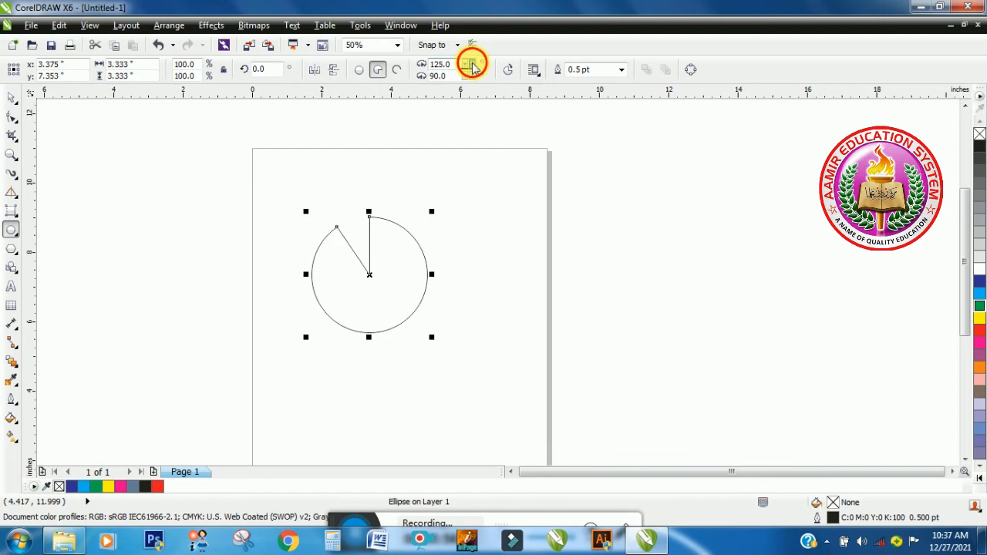
{"action": "left_click", "coordinate": [472, 64]}
{"action": "left_click", "coordinate": [471, 64]}
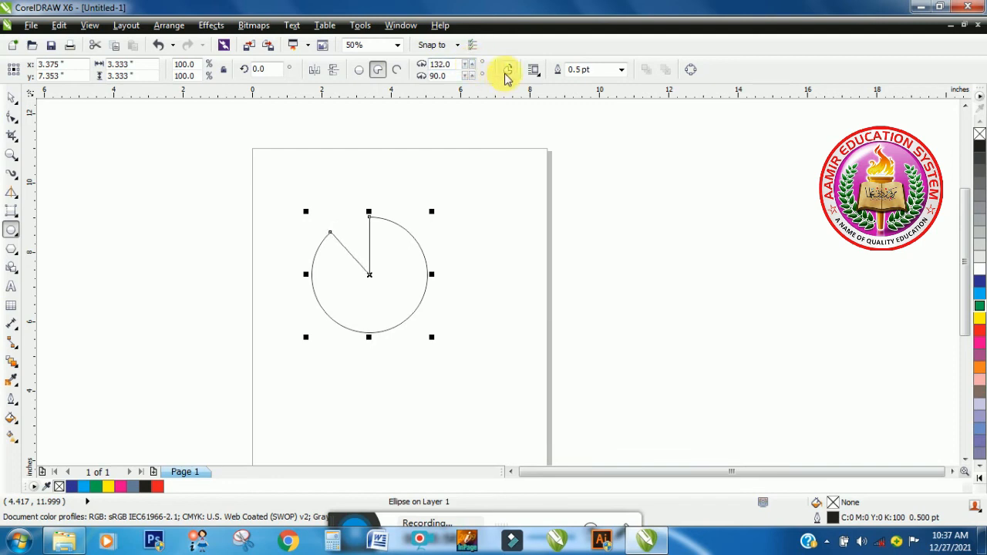
Switch the pie's direction to the narrow wedge and back to the large pie twice
{"action": "left_click", "coordinate": [507, 73]}
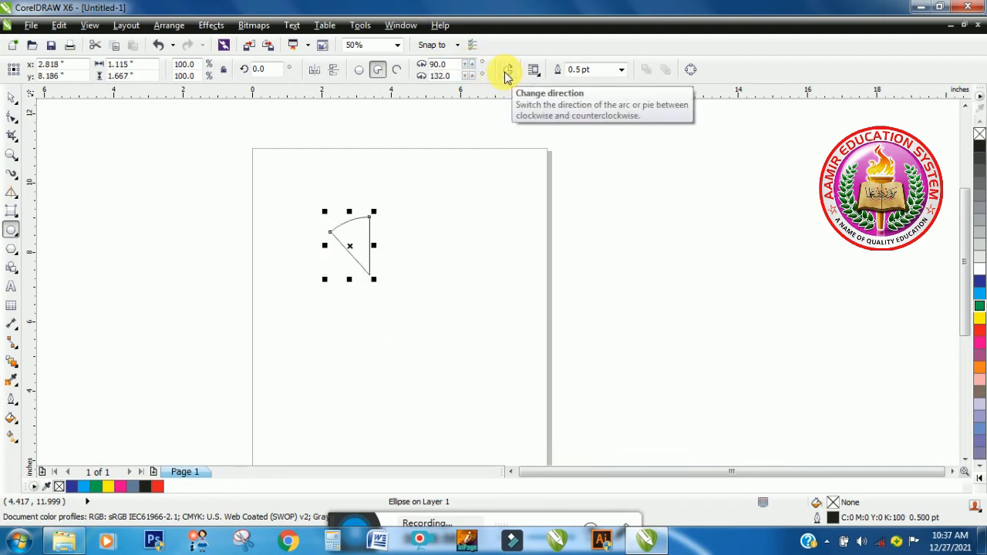
{"action": "left_click", "coordinate": [507, 73]}
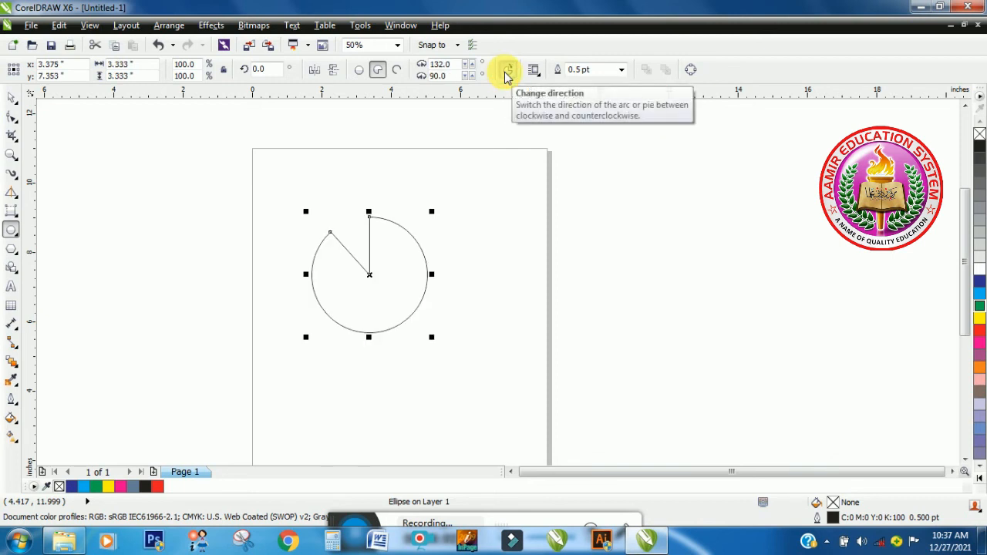
{"action": "left_click", "coordinate": [507, 74]}
{"action": "left_click", "coordinate": [507, 73]}
Try a 10 pt outline on the pie and settle on an outline width of 8 pt
{"action": "left_click", "coordinate": [621, 70]}
{"action": "left_click", "coordinate": [591, 177]}
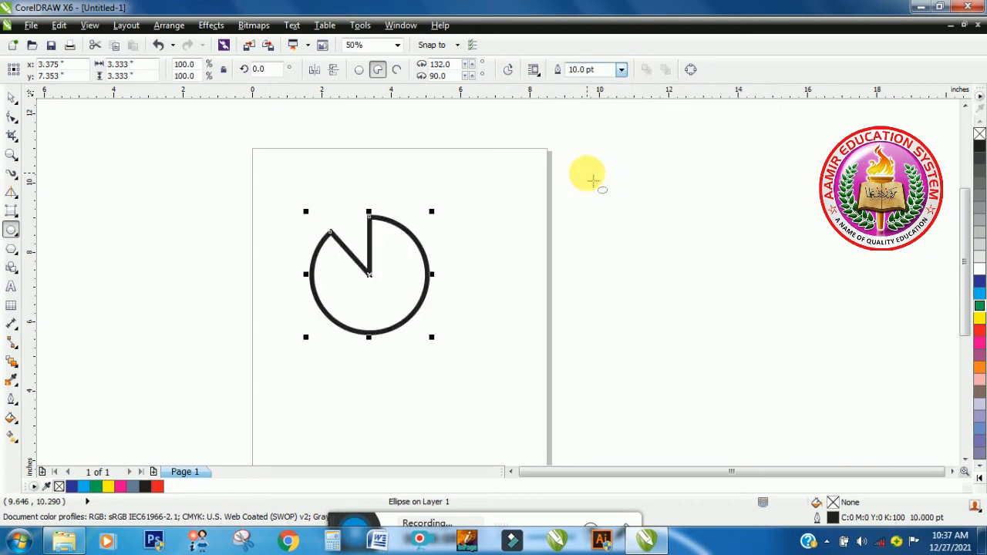
{"action": "left_click", "coordinate": [622, 70]}
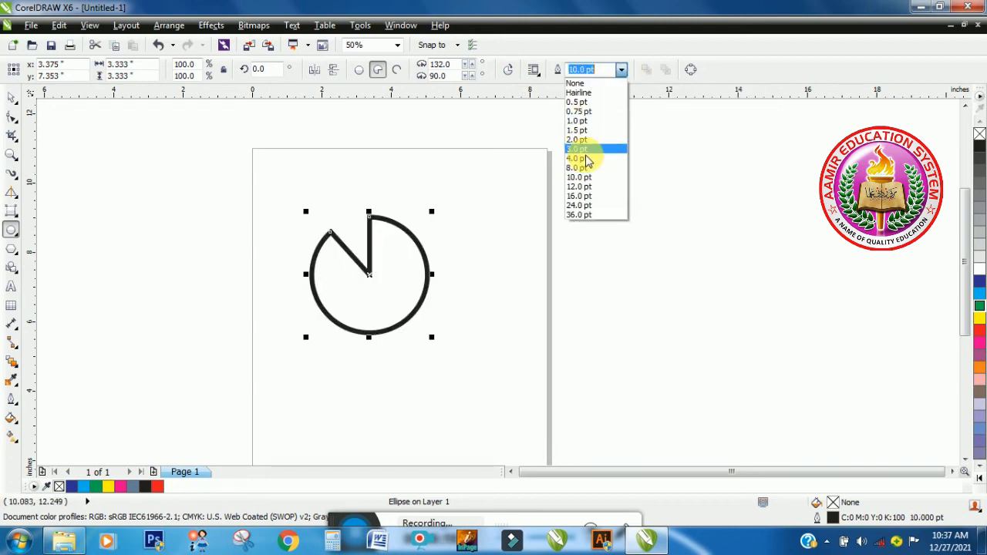
{"action": "left_click", "coordinate": [590, 169]}
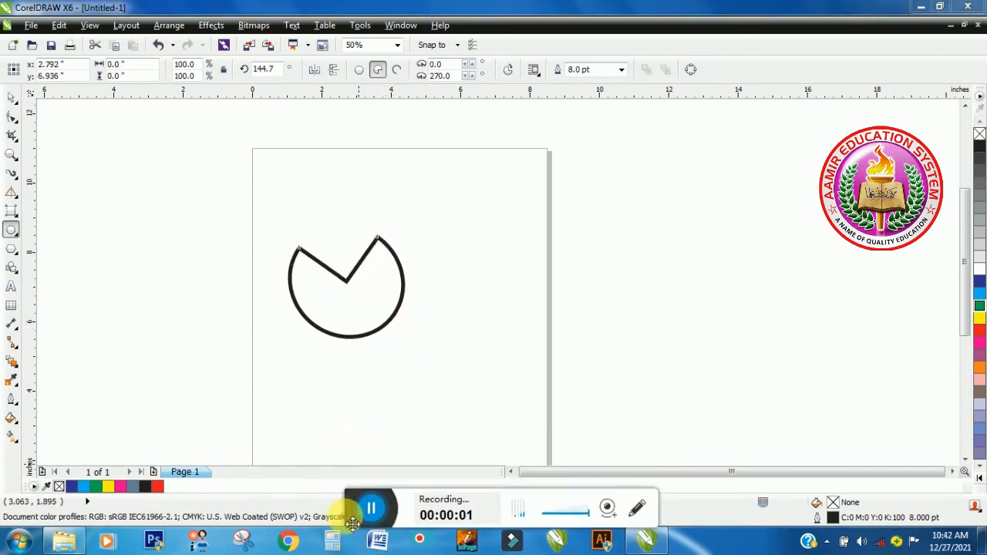
Select the pie, try to make a smaller concentric version at about 66.3% scale, and undo the scaling
{"action": "left_click", "coordinate": [353, 316]}
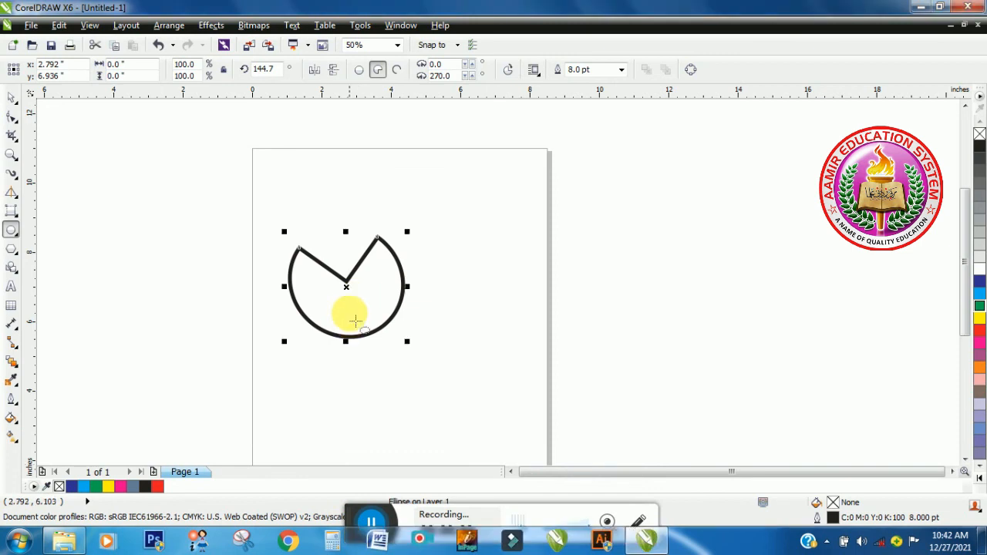
{"action": "left_click_drag", "start_coordinate": [407, 232], "coordinate": [404, 247]}
{"action": "right_click", "coordinate": [403, 246]}
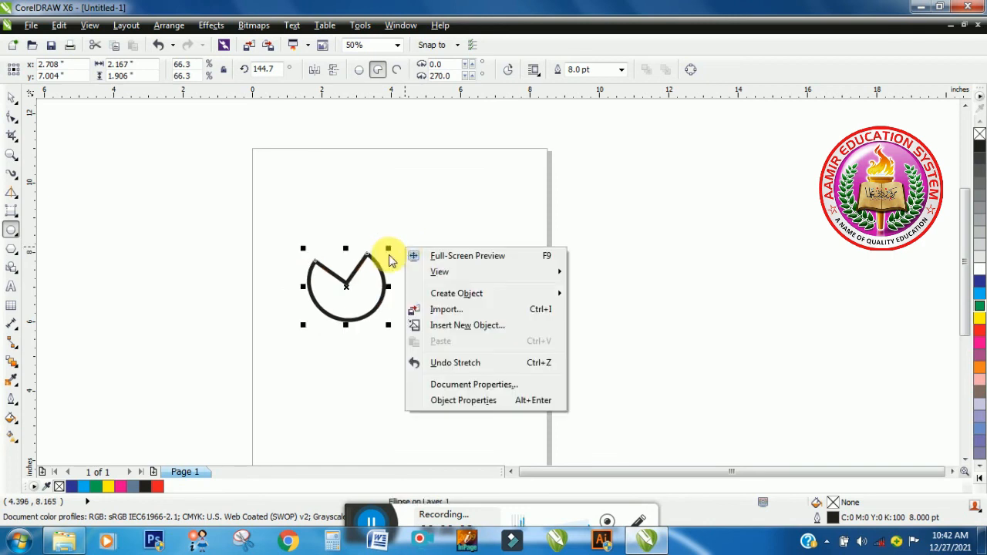
{"action": "left_click", "coordinate": [427, 218]}
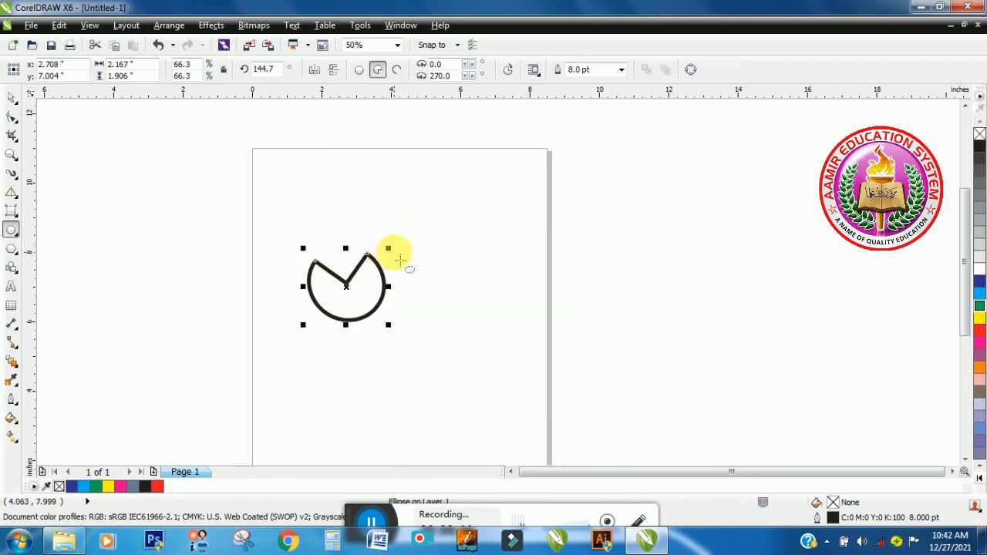
{"action": "key", "text": "ctrl+z"}
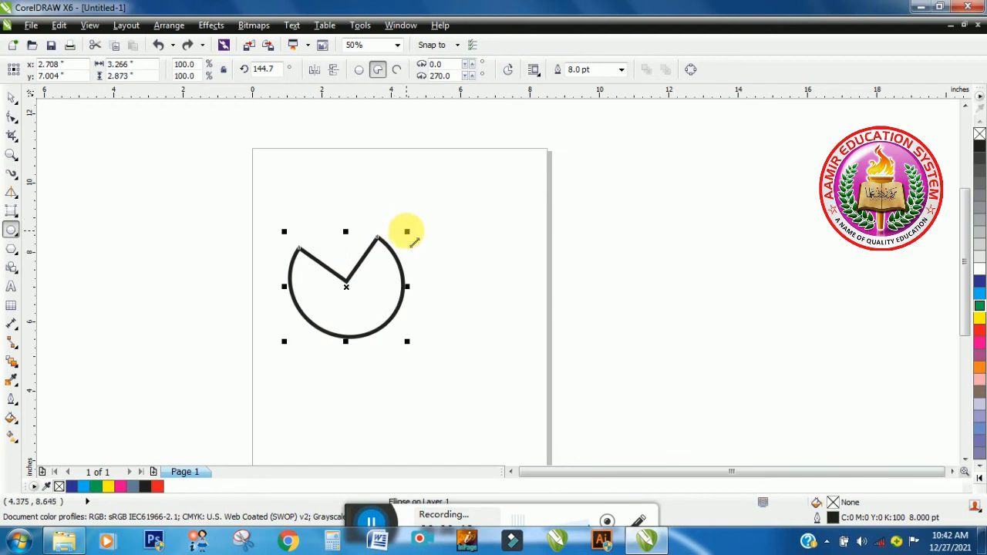
Make a concentric copy of the pie scaled to about 83.7% and repeat the duplication inward down to a copy at about 14.2%
{"action": "left_click_drag", "start_coordinate": [414, 242], "coordinate": [404, 247]}
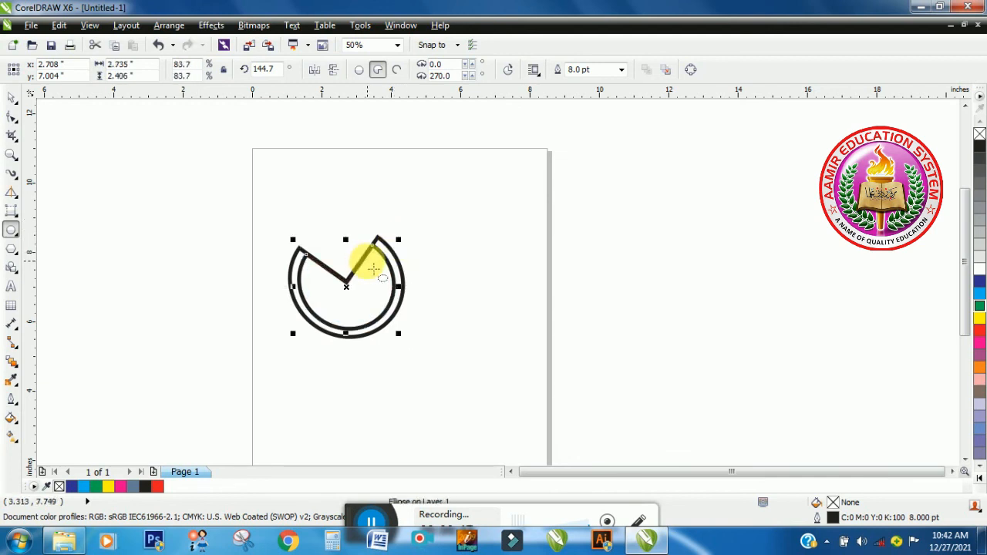
{"action": "key", "text": "ctrl+r"}
{"action": "key", "text": "ctrl+r"}
{"action": "key", "text": "ctrl+r"}
{"action": "key", "text": "ctrl+r"}
{"action": "key", "text": "ctrl+r"}
{"action": "key", "text": "ctrl+r"}
{"action": "key", "text": "ctrl+r"}
{"action": "key", "text": "ctrl+r"}
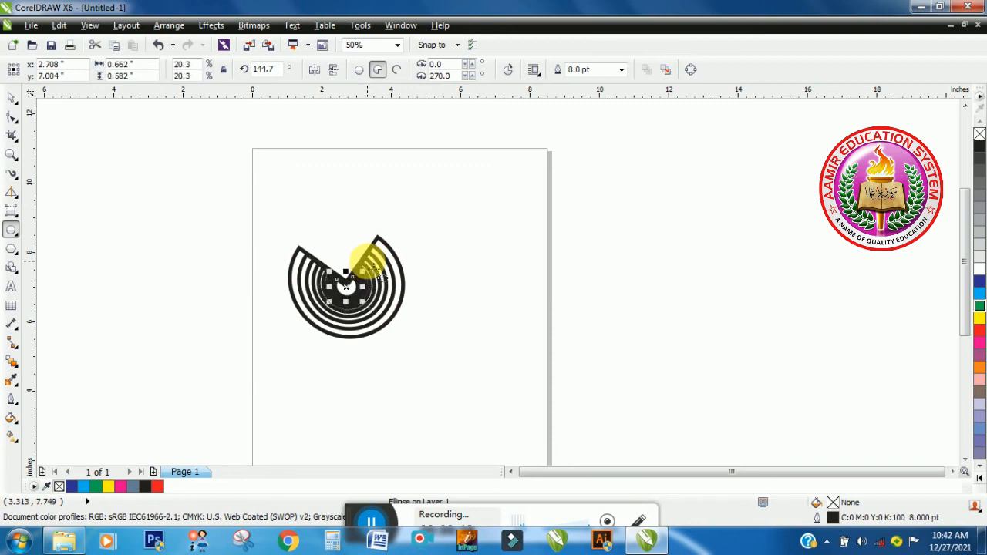
{"action": "key", "text": "ctrl+r"}
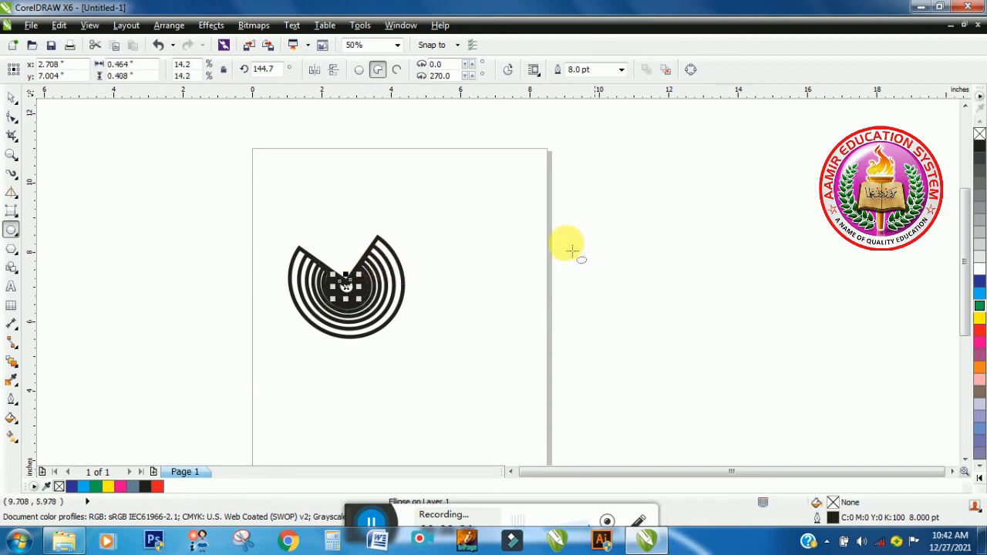